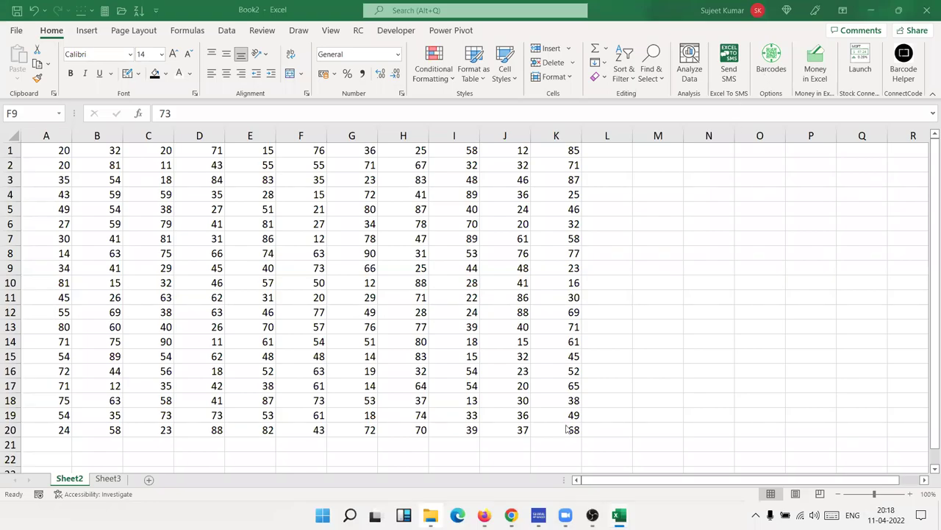
Drag-select the blocks D8:K20 and then A1:G13 in the number grid.
{"action": "mouse_move", "coordinate": [570, 429]}
{"action": "left_mouse_down"}
{"action": "mouse_move", "coordinate": [140, 231]}
{"action": "mouse_move", "coordinate": [59, 151]}
{"action": "left_mouse_up"}
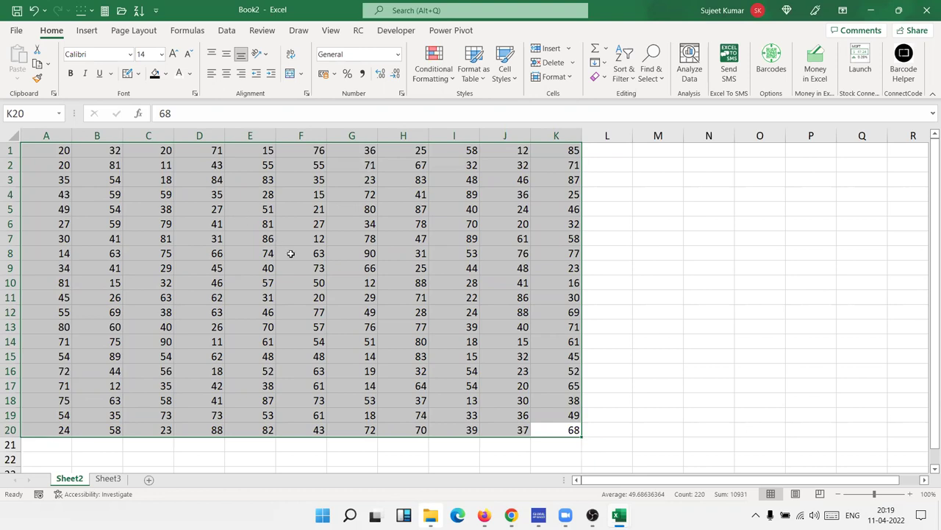
{"action": "left_click", "coordinate": [324, 240]}
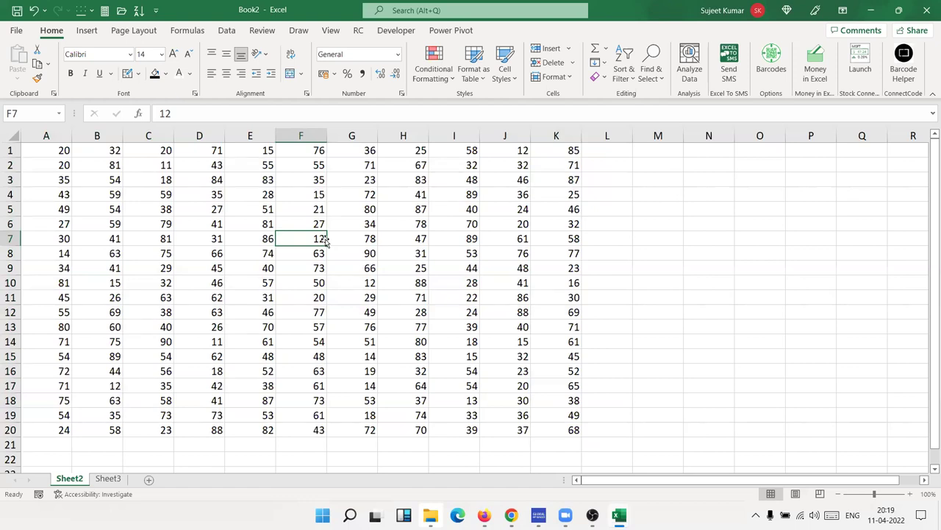
{"action": "left_click", "coordinate": [179, 233]}
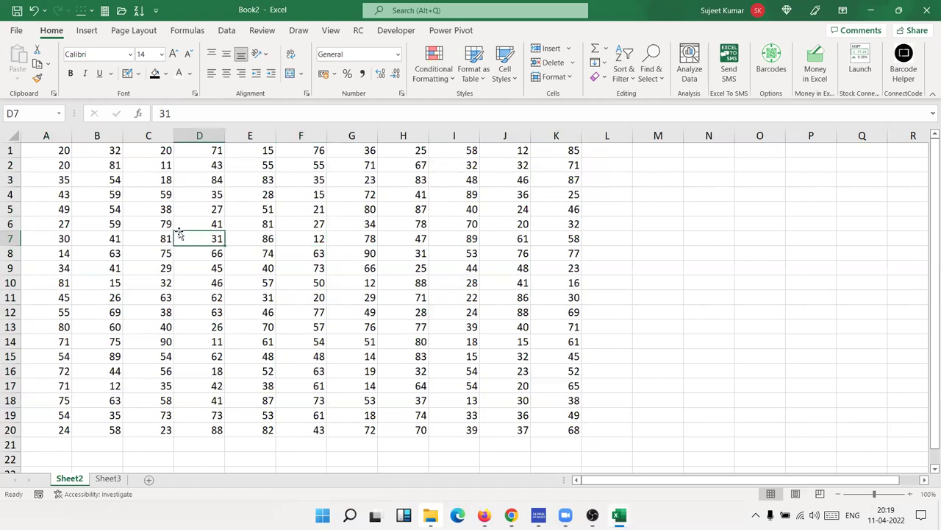
{"action": "left_click", "coordinate": [53, 151]}
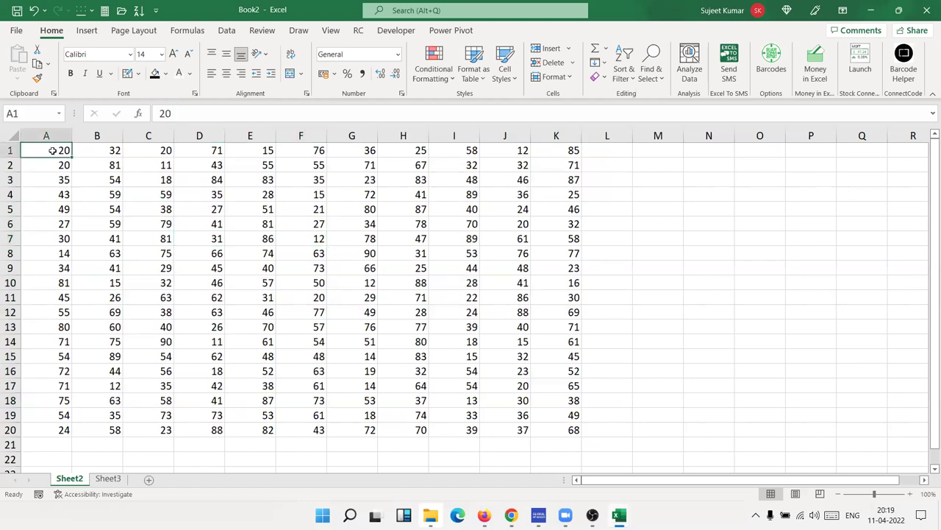
{"action": "mouse_move", "coordinate": [53, 150]}
{"action": "left_mouse_down"}
{"action": "mouse_move", "coordinate": [380, 345]}
{"action": "mouse_move", "coordinate": [543, 428]}
{"action": "left_mouse_up"}
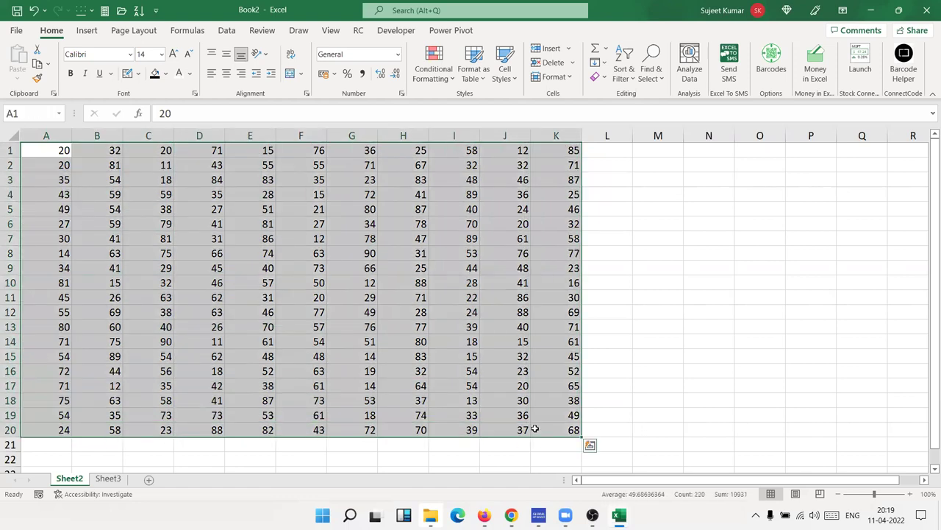
Repeatedly select the whole grid A1:K20 starting from cell A1.
{"action": "left_click", "coordinate": [489, 368]}
{"action": "left_click", "coordinate": [34, 151]}
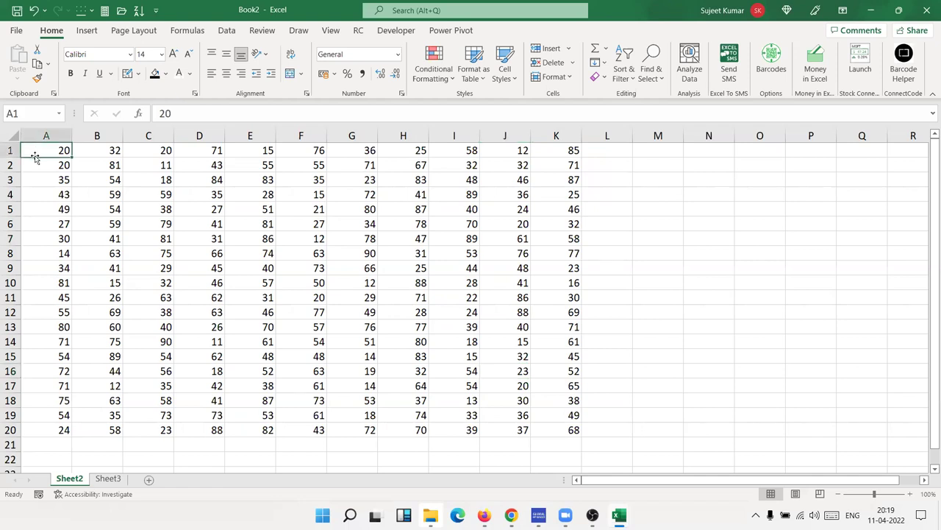
{"action": "left_click", "coordinate": [564, 430], "text": "shift"}
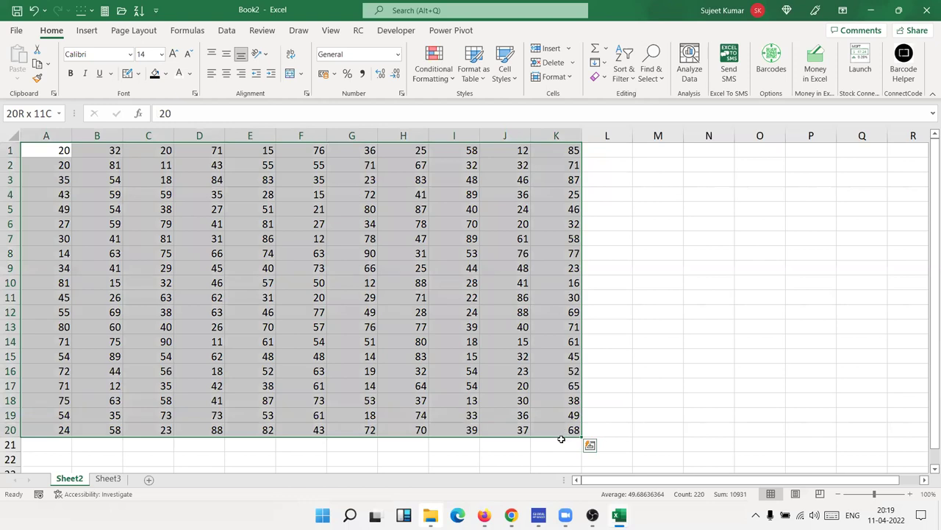
{"action": "left_click", "coordinate": [536, 384]}
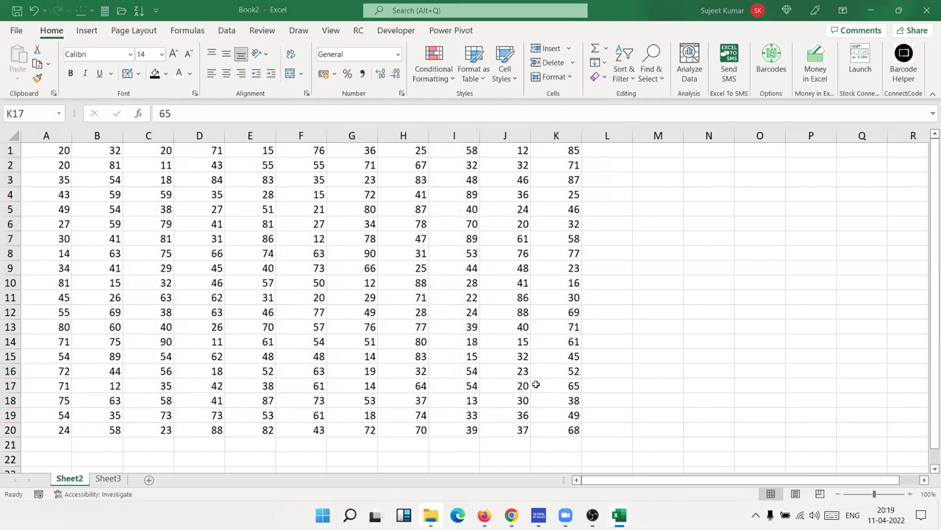
{"action": "left_click", "coordinate": [50, 150]}
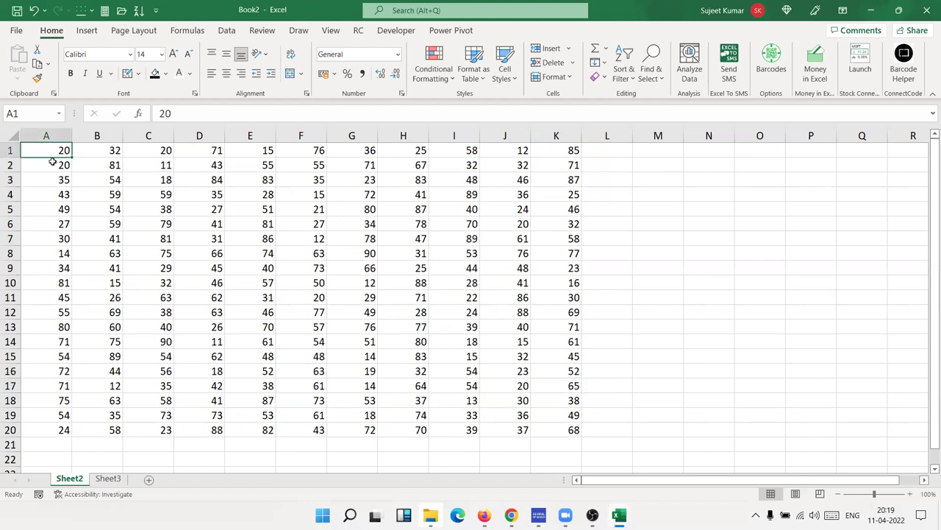
{"action": "left_click", "coordinate": [574, 430], "text": "shift"}
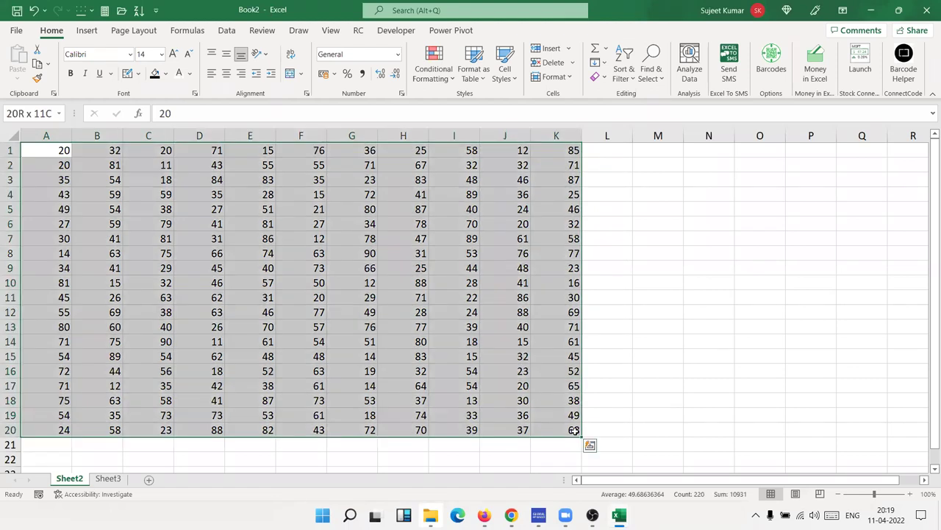
{"action": "left_click", "coordinate": [505, 340]}
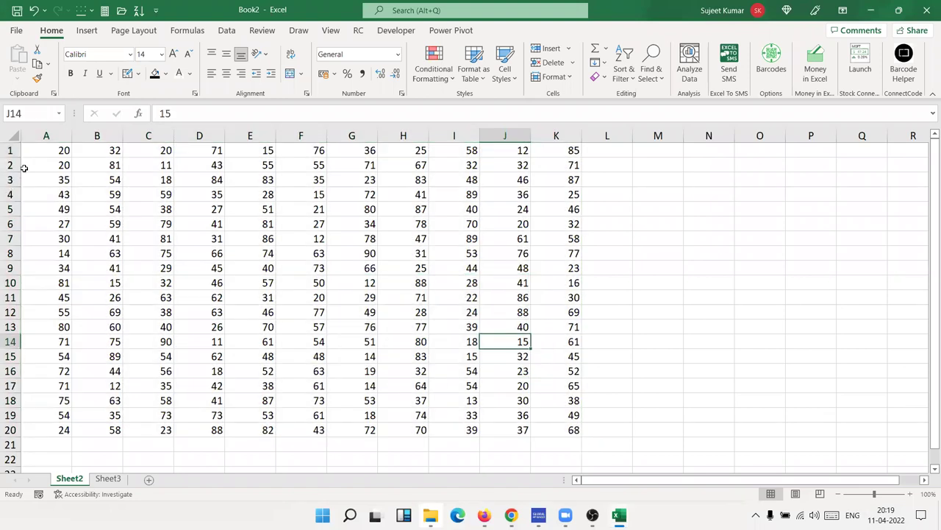
{"action": "left_click", "coordinate": [31, 153]}
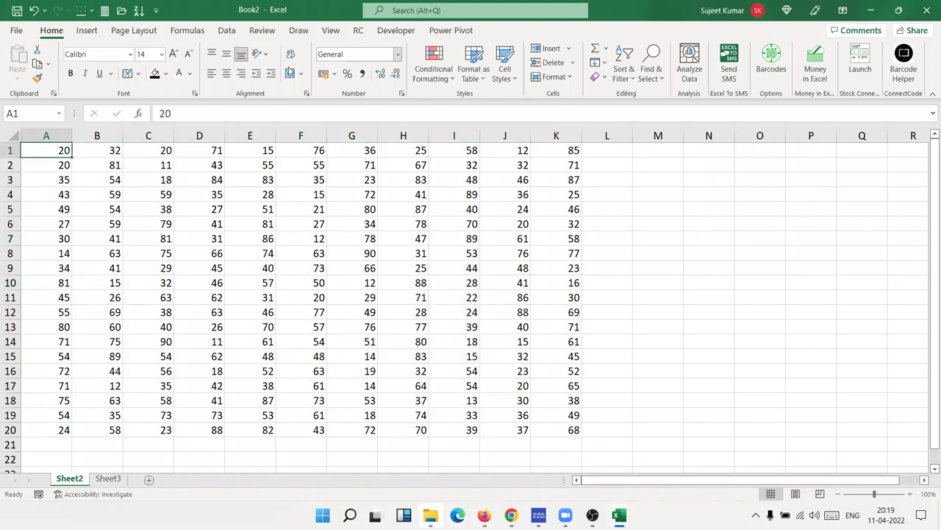
{"action": "left_click", "coordinate": [548, 62]}
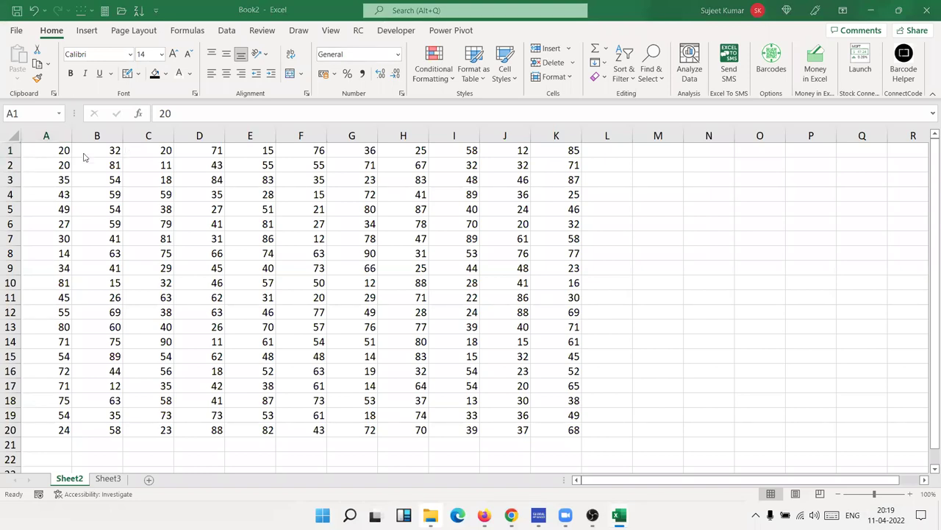
{"action": "left_click", "coordinate": [46, 150]}
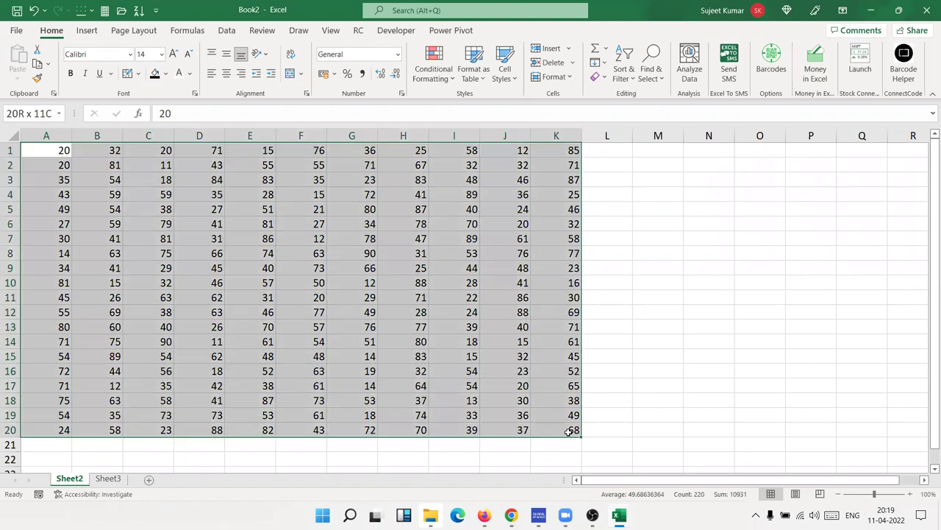
{"action": "left_click", "coordinate": [568, 435], "text": "shift"}
Select A1:K20 from A1, then again from K20 back to A1.
{"action": "left_click", "coordinate": [559, 313]}
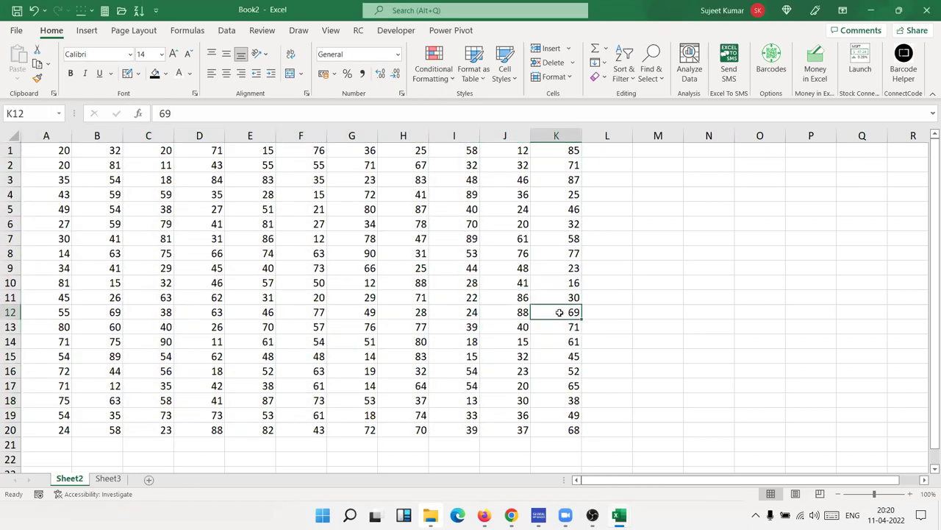
{"action": "left_click", "coordinate": [63, 150]}
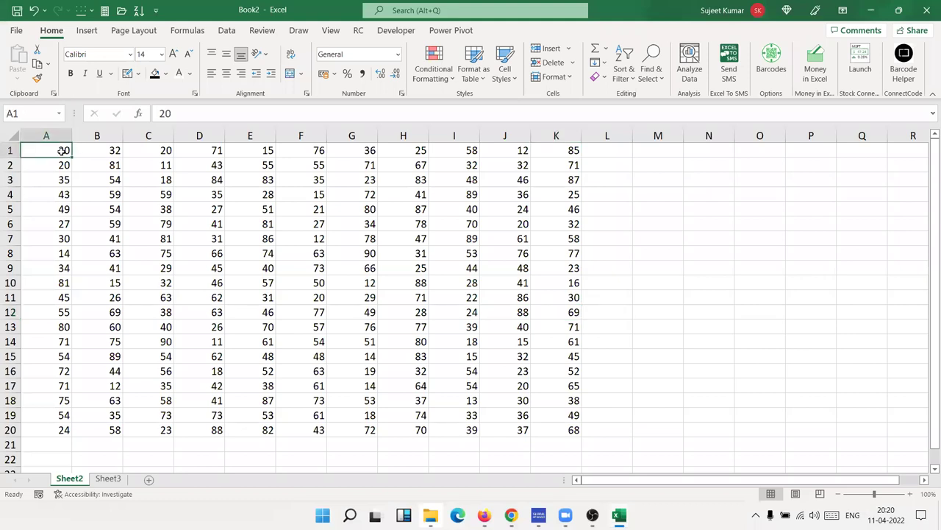
{"action": "left_click", "coordinate": [571, 429], "text": "shift"}
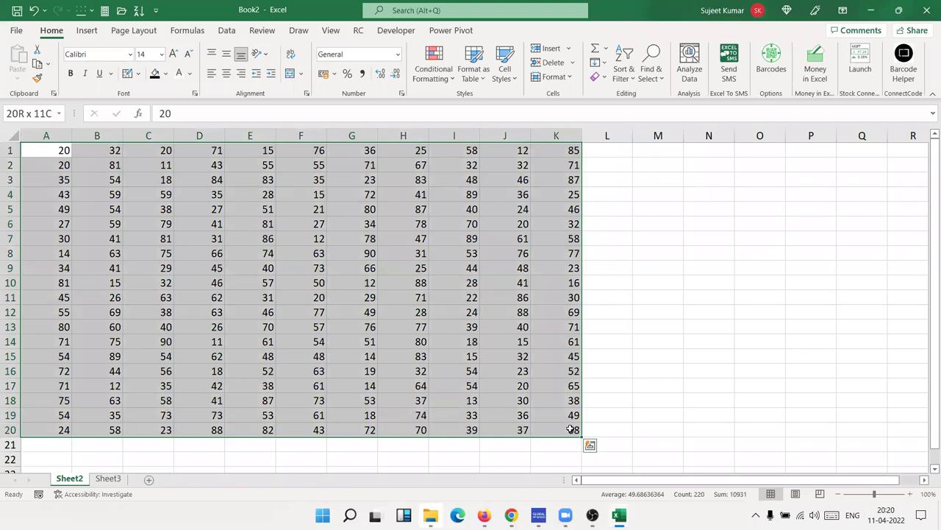
{"action": "left_click", "coordinate": [571, 429]}
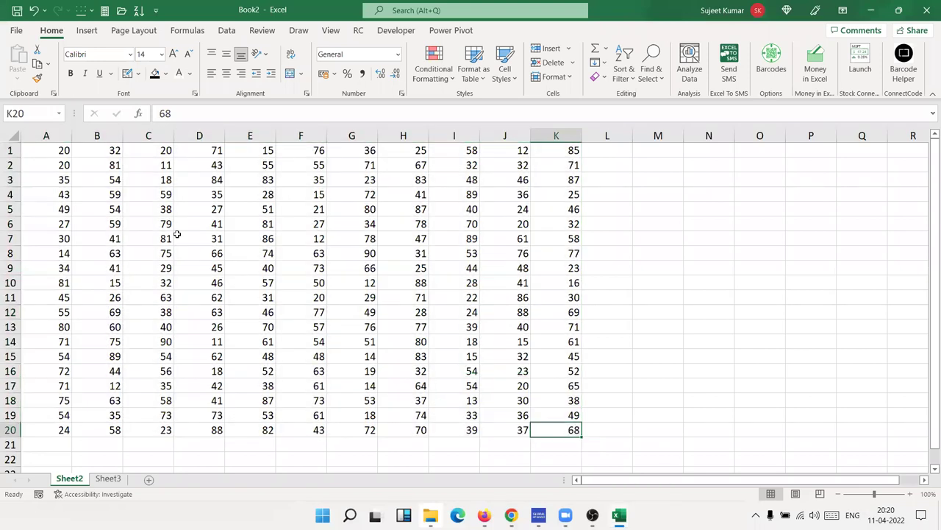
{"action": "left_click", "coordinate": [52, 150], "text": "shift"}
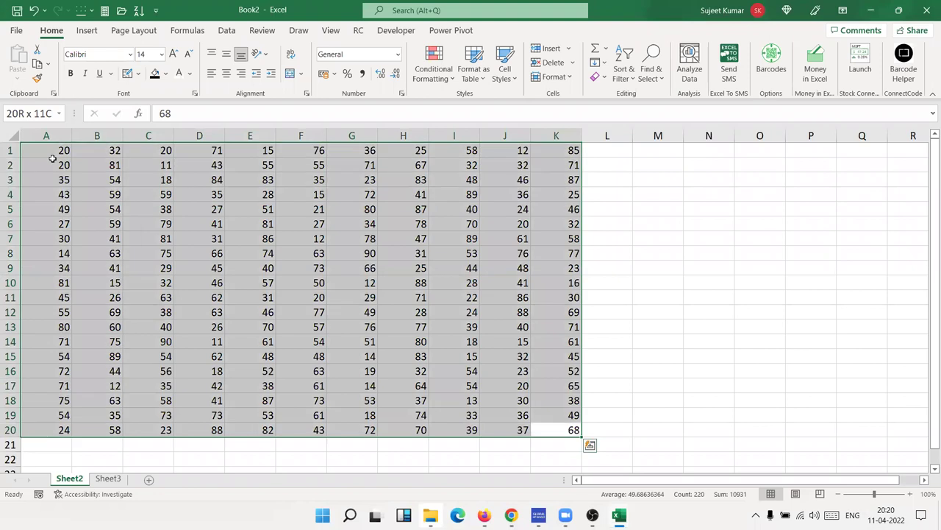
Select empty cells M1, M7, M11 and a range down column M beside the grid.
{"action": "left_click", "coordinate": [647, 148]}
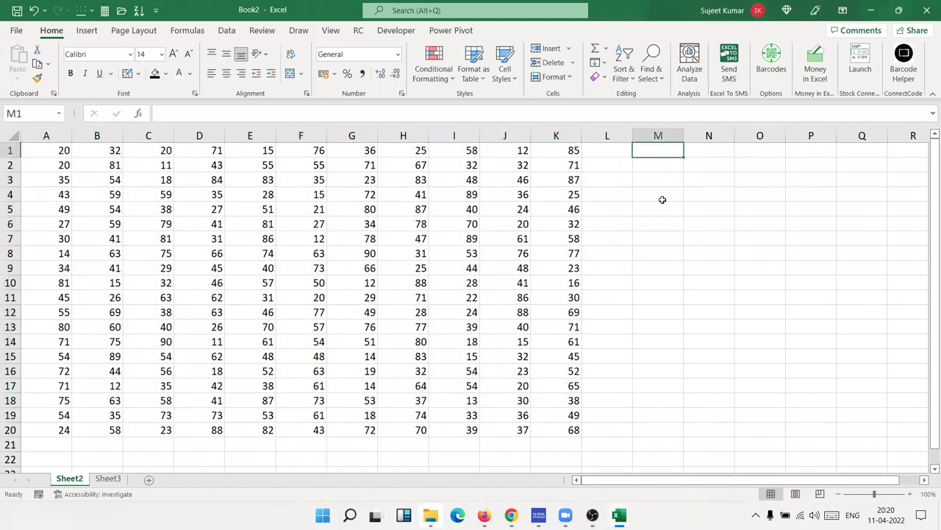
{"action": "left_click", "coordinate": [669, 235]}
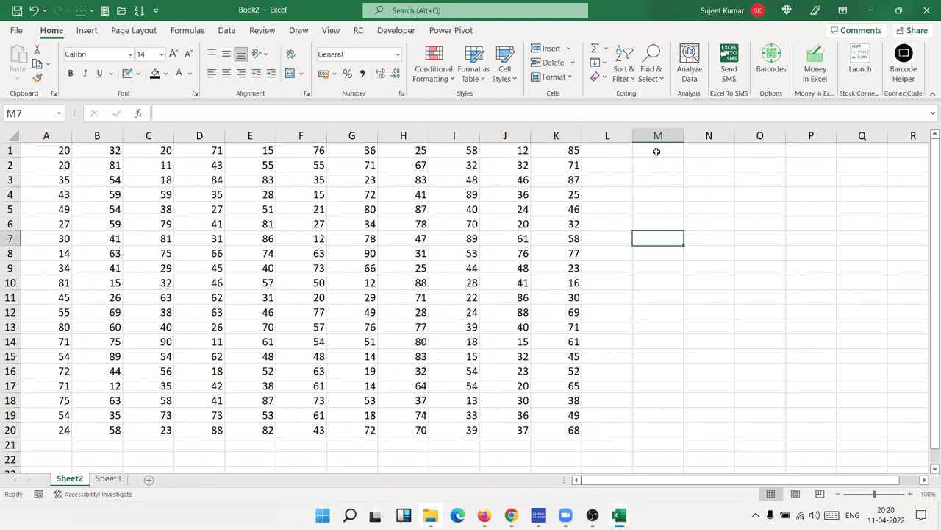
{"action": "left_click", "coordinate": [666, 303]}
{"action": "left_click", "coordinate": [662, 151]}
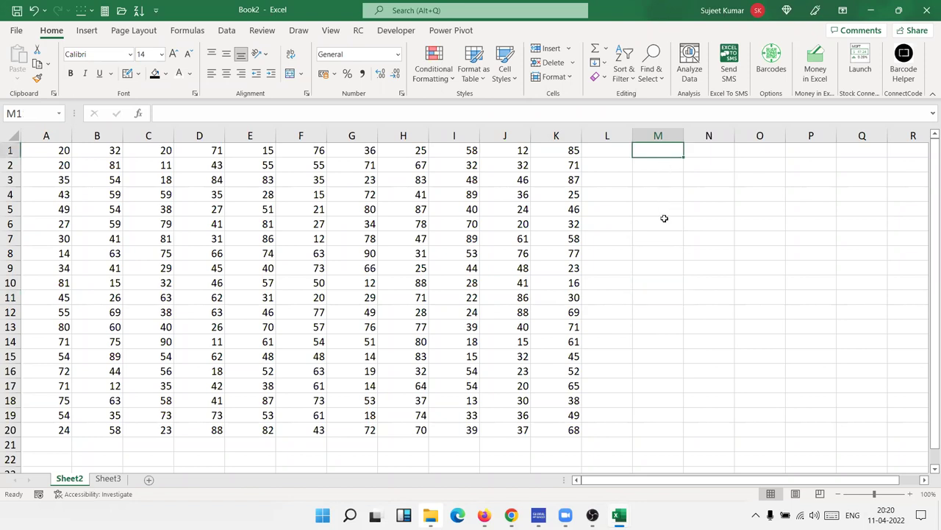
{"action": "left_click_drag", "start_coordinate": [665, 184], "coordinate": [638, 368]}
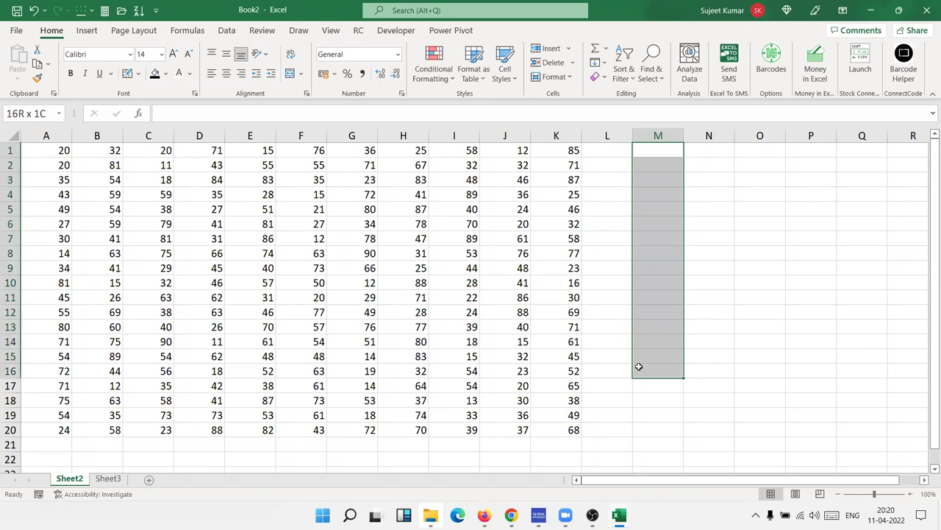
{"action": "left_click", "coordinate": [645, 199]}
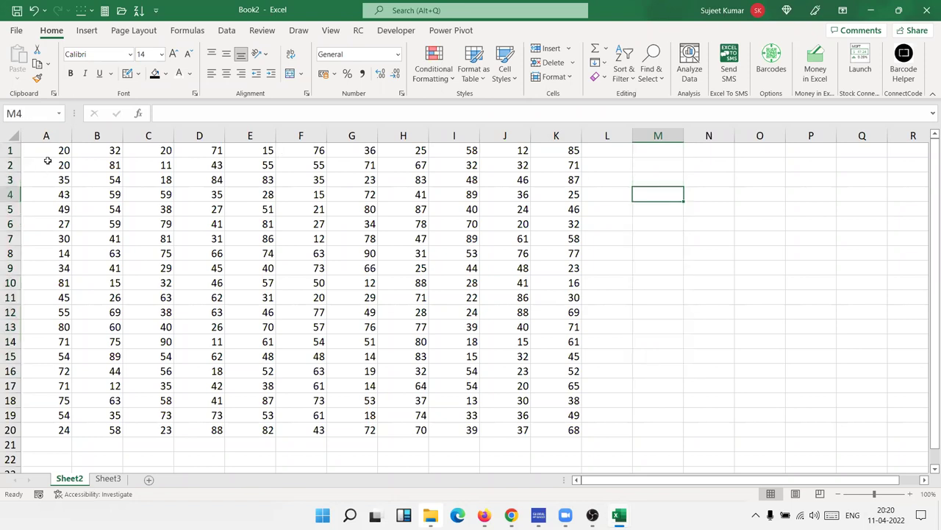
Select the block A1:J20, then the full grid A1:K20.
{"action": "mouse_move", "coordinate": [46, 150]}
{"action": "left_mouse_down"}
{"action": "mouse_move", "coordinate": [413, 411]}
{"action": "mouse_move", "coordinate": [522, 420]}
{"action": "left_mouse_up"}
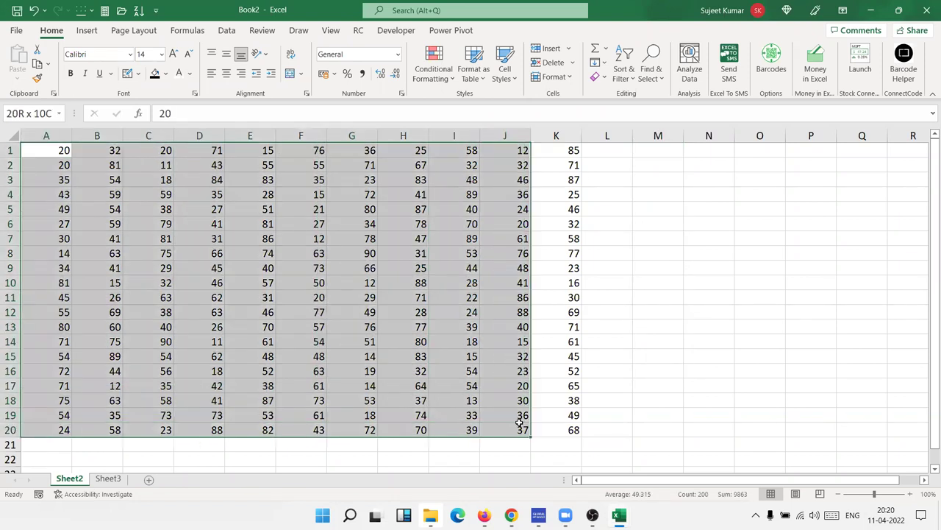
{"action": "left_click_drag", "start_coordinate": [199, 268], "coordinate": [200, 283]}
{"action": "left_click", "coordinate": [53, 150]}
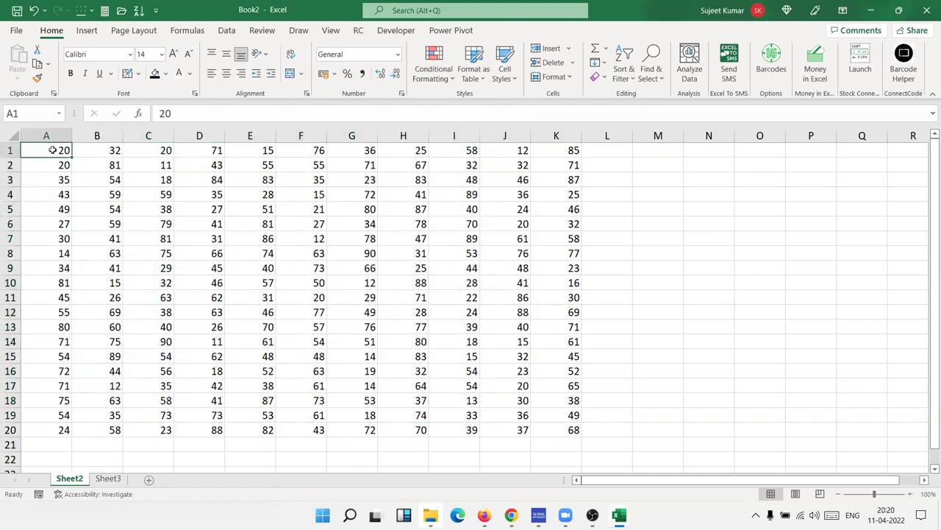
{"action": "left_click", "coordinate": [556, 429], "text": "shift"}
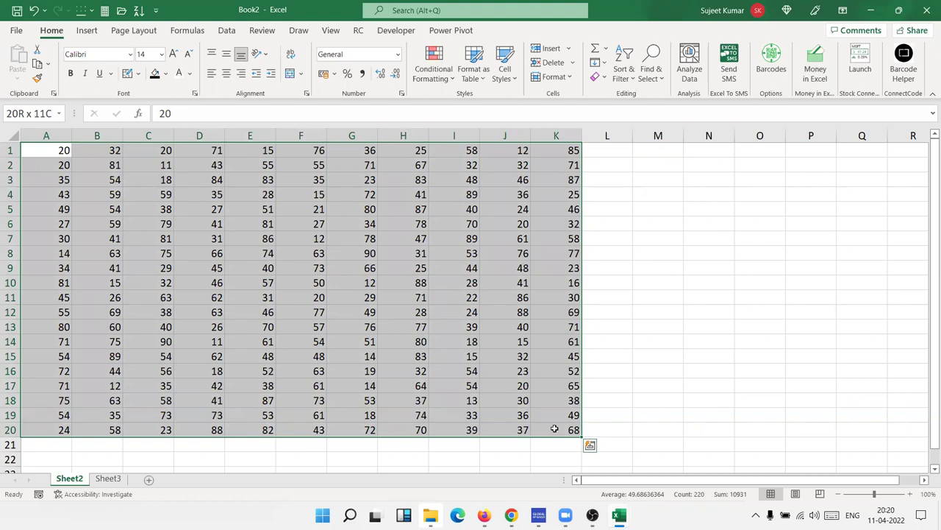
{"action": "left_click", "coordinate": [247, 196]}
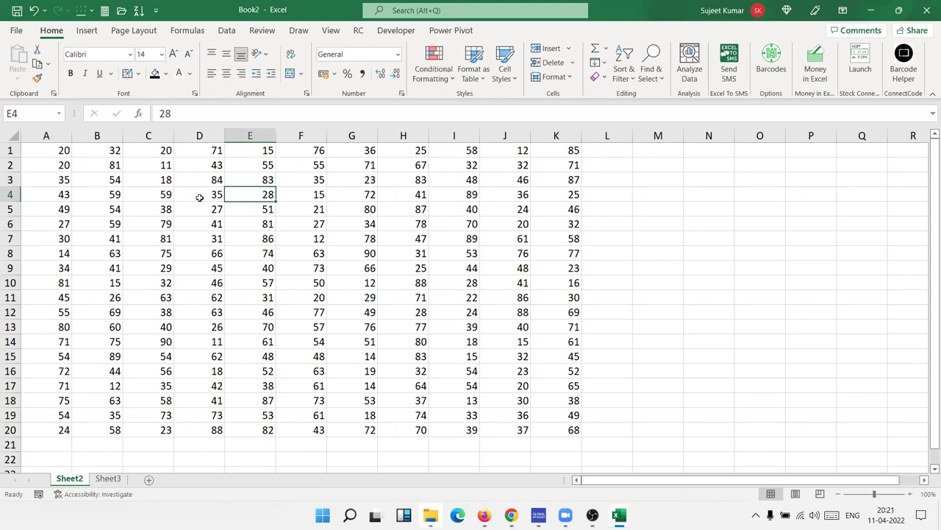
Move the active cell around A1 and B1 with the arrow keys, ending on A1.
{"action": "left_click", "coordinate": [52, 154]}
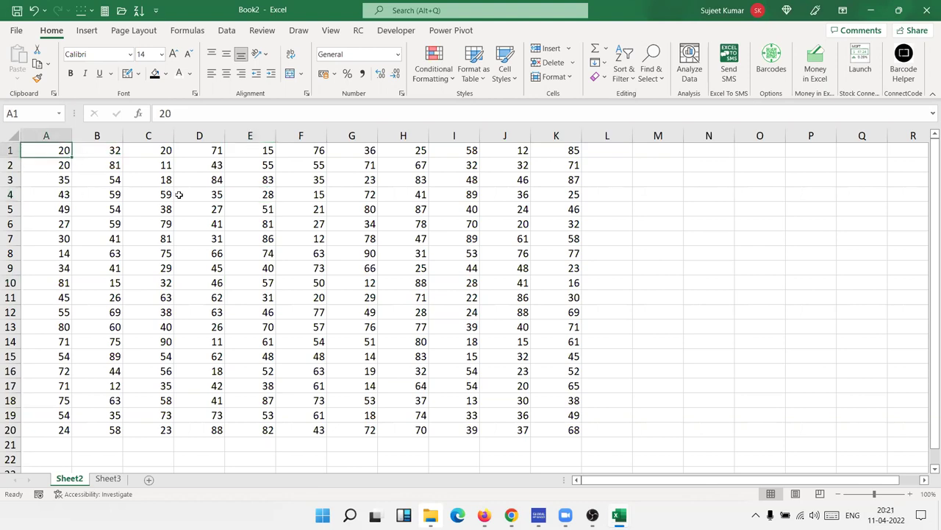
{"action": "key", "text": "Right"}
{"action": "key", "text": "Right"}
{"action": "key", "text": "Down"}
{"action": "key", "text": "Left"}
{"action": "key", "text": "Up"}
{"action": "key", "text": "Right"}
{"action": "key", "text": "Down"}
{"action": "key", "text": "Left"}
{"action": "key", "text": "Down"}
{"action": "key", "text": "Up"}
{"action": "key", "text": "Up"}
{"action": "key", "text": "Down"}
{"action": "key", "text": "Right"}
{"action": "key", "text": "Left"}
{"action": "key", "text": "Up"}
{"action": "key", "text": "Left"}
Extend the selection from A1 along row 1 and down several rows with Shift+arrows.
{"action": "key", "text": "shift+Right"}
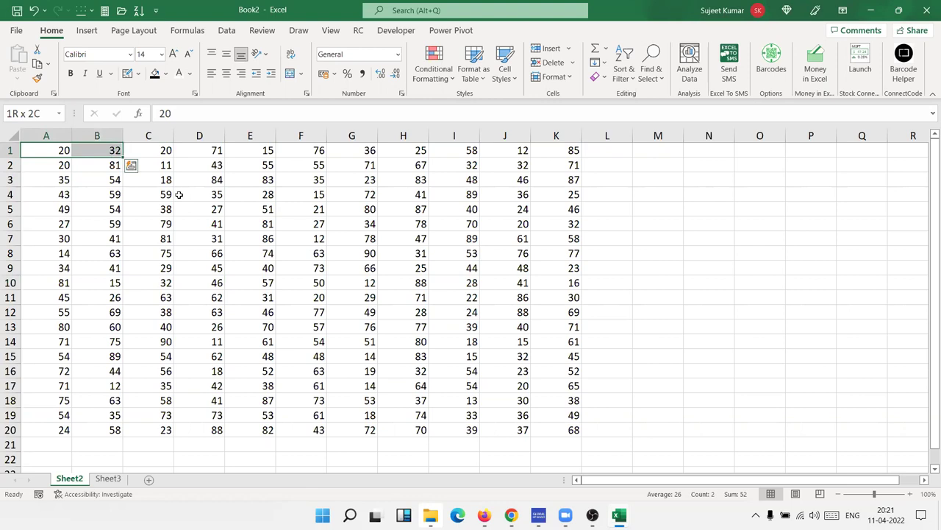
{"action": "key", "text": "shift+Right"}
{"action": "key", "text": "shift+Right"}
{"action": "key", "text": "shift+Right"}
{"action": "key", "text": "shift+Right"}
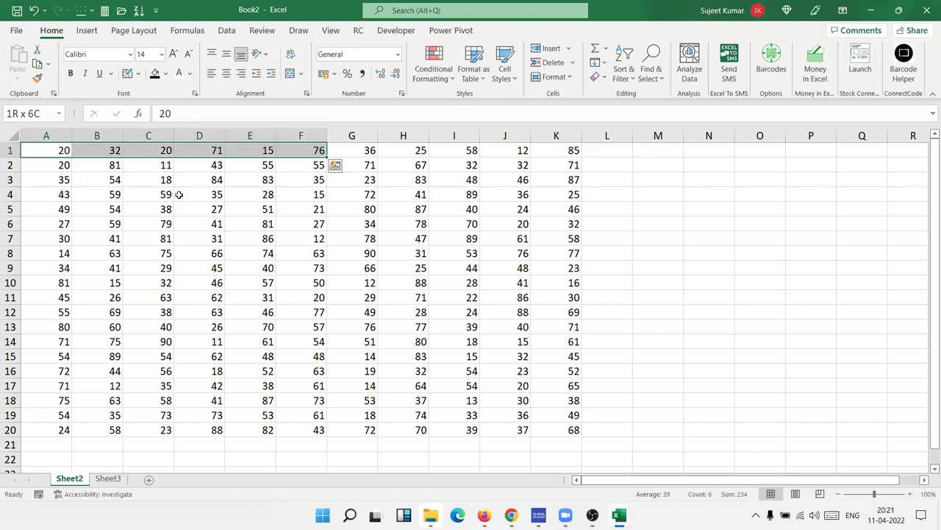
{"action": "key", "text": "shift+Right"}
{"action": "key", "text": "shift+Right"}
{"action": "key", "text": "shift+Right"}
{"action": "key", "text": "shift+Right"}
{"action": "key", "text": "shift+Right"}
{"action": "key", "text": "shift+Down"}
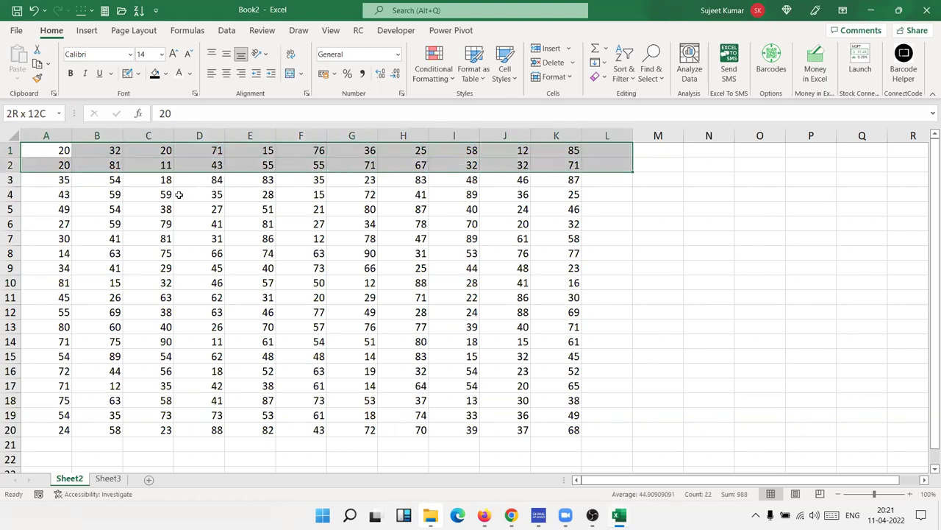
{"action": "key", "text": "shift+Down"}
{"action": "key", "text": "shift+Down"}
{"action": "key", "text": "shift+Down"}
{"action": "key", "text": "shift+Down"}
{"action": "key", "text": "shift+Down"}
{"action": "key", "text": "shift+Down"}
{"action": "key", "text": "shift+Down"}
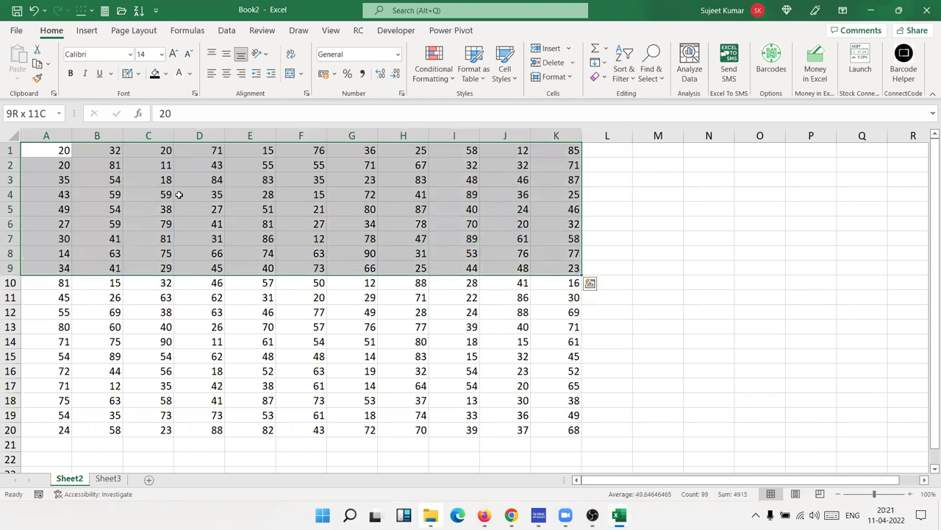
Move the active cell up and down column N, then along row 4 between M4 and Q4.
{"action": "left_click", "coordinate": [689, 183]}
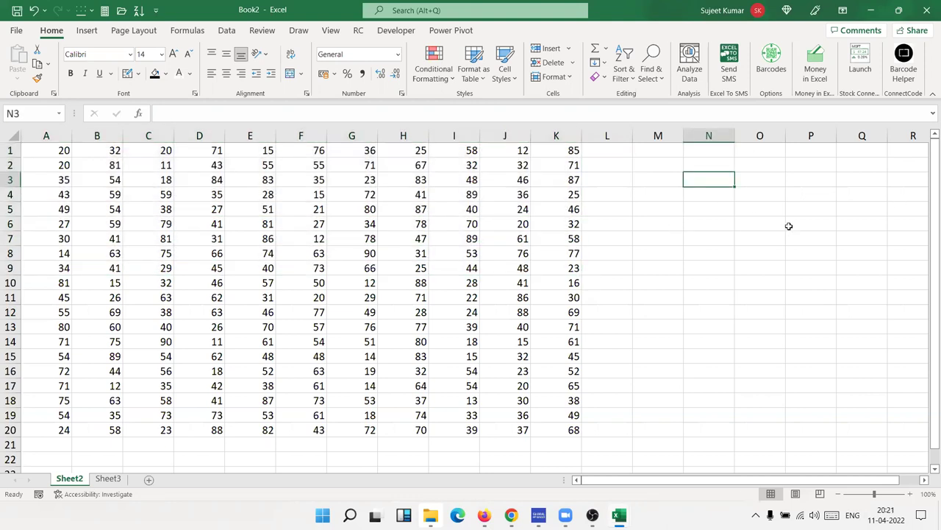
{"action": "key", "text": "Down"}
{"action": "key", "text": "Down"}
{"action": "key", "text": "Down"}
{"action": "key", "text": "Down"}
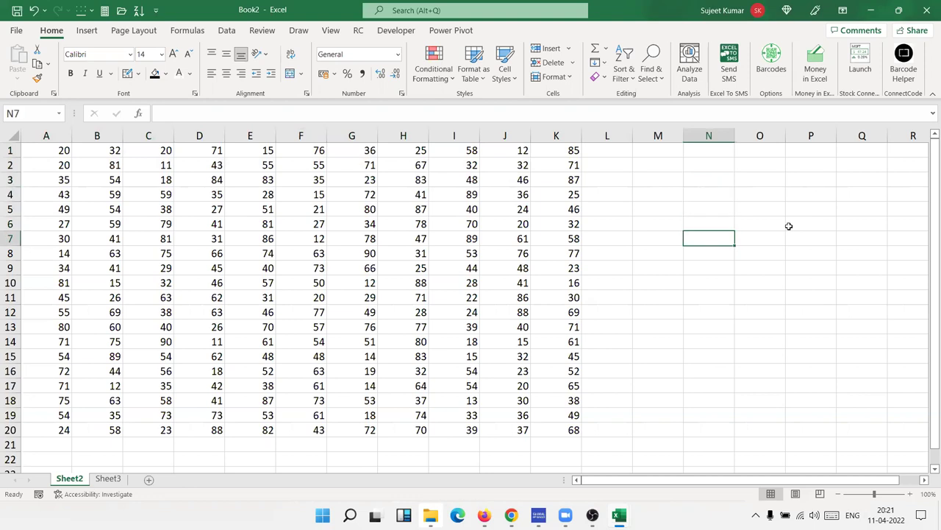
{"action": "key", "text": "Up"}
{"action": "key", "text": "Up"}
{"action": "key", "text": "Up"}
{"action": "key", "text": "Up"}
{"action": "key", "text": "Up"}
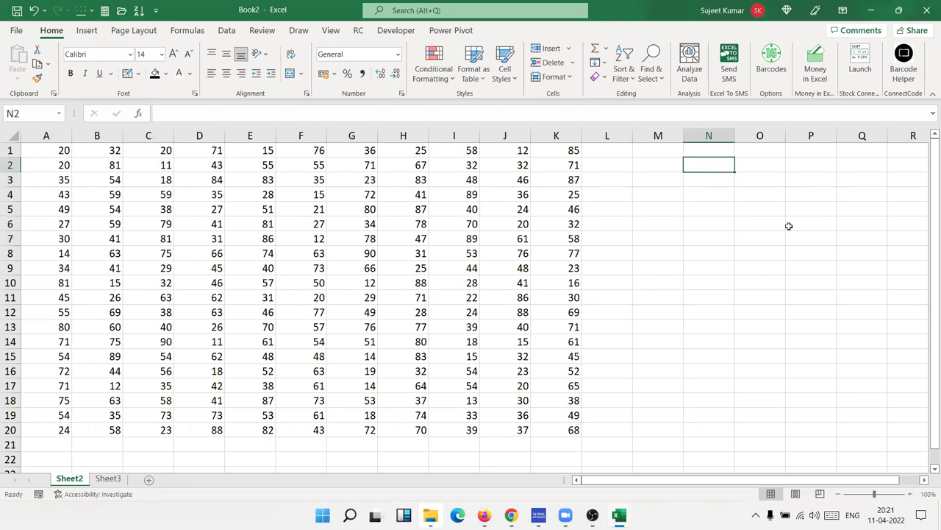
{"action": "key", "text": "Down"}
{"action": "key", "text": "Down"}
{"action": "key", "text": "Down"}
{"action": "key", "text": "Down"}
{"action": "key", "text": "Down"}
{"action": "key", "text": "Down"}
{"action": "key", "text": "Down"}
{"action": "key", "text": "Down"}
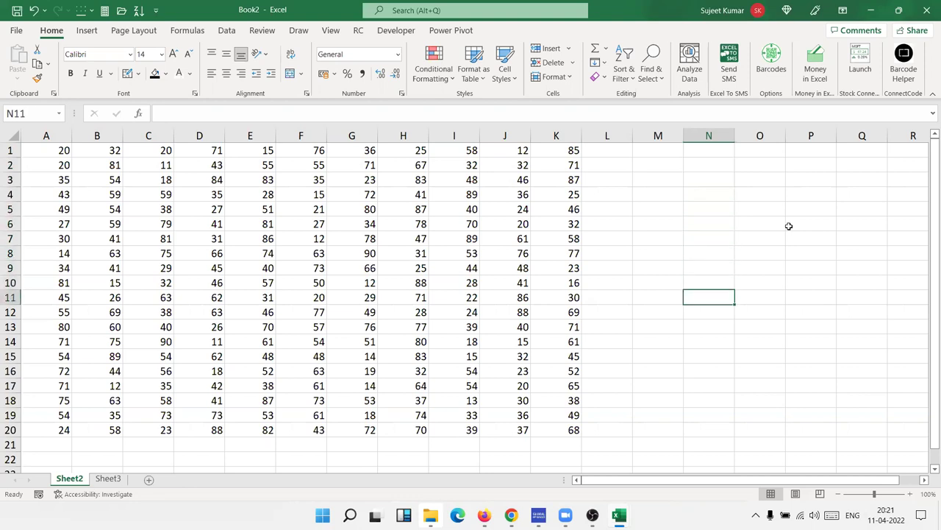
{"action": "key", "text": "Up"}
{"action": "key", "text": "Up"}
{"action": "key", "text": "Up"}
{"action": "key", "text": "Up"}
{"action": "key", "text": "Up"}
{"action": "key", "text": "Up"}
{"action": "key", "text": "Up"}
{"action": "key", "text": "Right"}
{"action": "key", "text": "Right"}
{"action": "key", "text": "Right"}
{"action": "key", "text": "Left"}
{"action": "key", "text": "Left"}
{"action": "key", "text": "Left"}
{"action": "key", "text": "Left"}
{"action": "key", "text": "Right"}
{"action": "key", "text": "Right"}
{"action": "key", "text": "Right"}
{"action": "key", "text": "Right"}
{"action": "key", "text": "Left"}
{"action": "key", "text": "Left"}
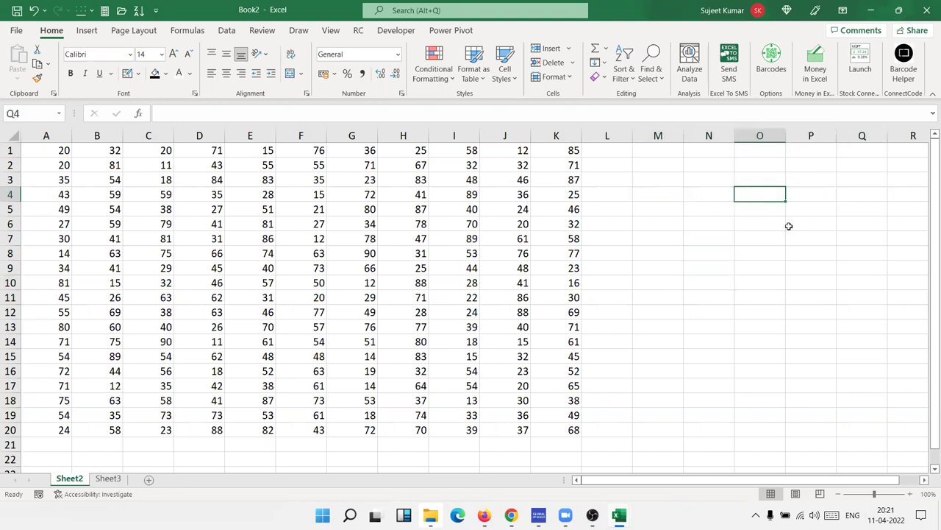
{"action": "key", "text": "Left"}
{"action": "key", "text": "Left"}
{"action": "key", "text": "Right"}
{"action": "key", "text": "Right"}
{"action": "key", "text": "Right"}
{"action": "key", "text": "Right"}
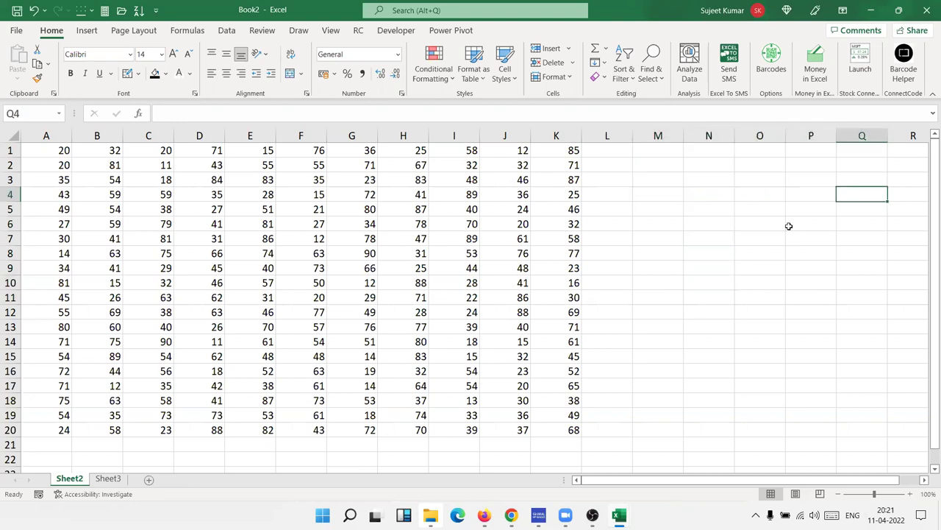
{"action": "key", "text": "Left"}
{"action": "key", "text": "Left"}
{"action": "key", "text": "Left"}
{"action": "key", "text": "Left"}
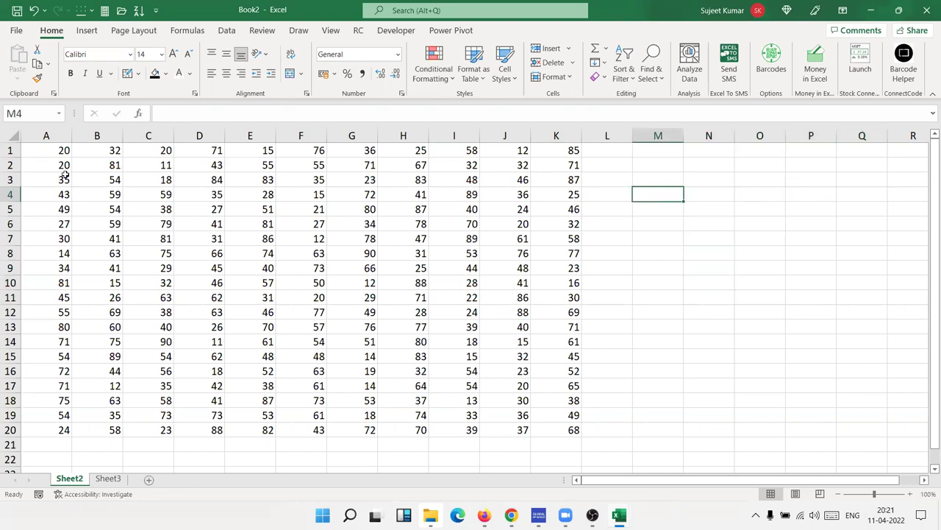
Extend and shrink the selection from A1, then select A1:K20 with Ctrl+A.
{"action": "left_click", "coordinate": [62, 152]}
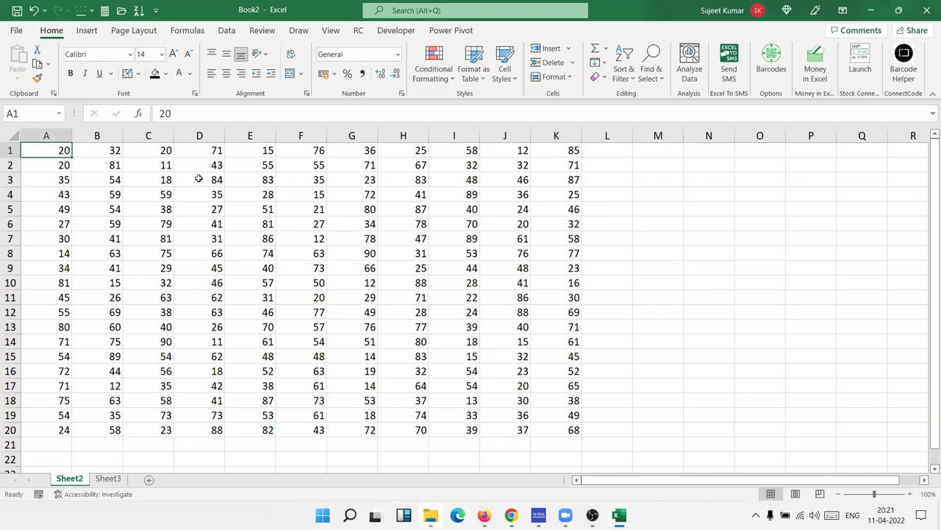
{"action": "key", "text": "shift+Right"}
{"action": "key", "text": "shift+Right"}
{"action": "key", "text": "shift+Right"}
{"action": "key", "text": "shift+Right"}
{"action": "key", "text": "shift+Right"}
{"action": "key", "text": "shift+Right"}
{"action": "key", "text": "shift+Right"}
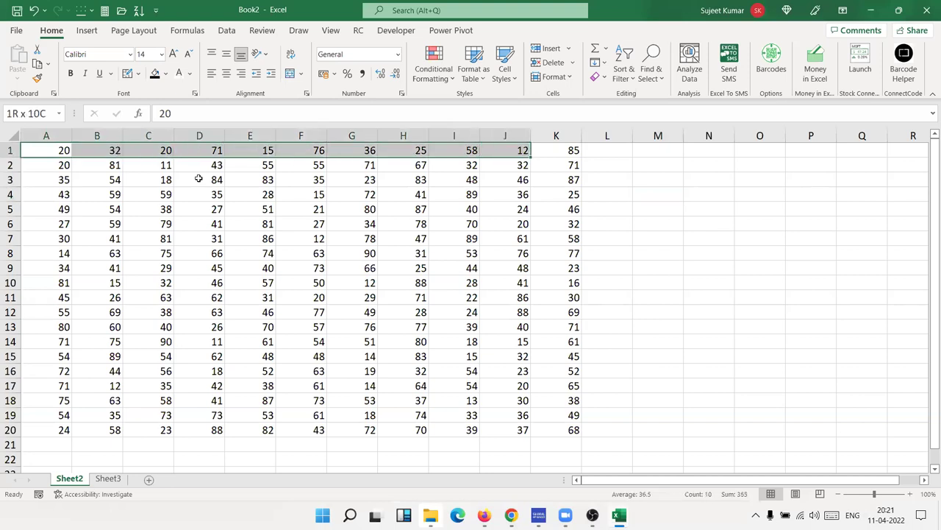
{"action": "key", "text": "shift+Right"}
{"action": "key", "text": "shift+Down"}
{"action": "key", "text": "shift+Down"}
{"action": "key", "text": "shift+Down"}
{"action": "key", "text": "shift+Down"}
{"action": "key", "text": "shift+Down"}
{"action": "key", "text": "shift+Down"}
{"action": "key", "text": "shift+Down"}
{"action": "key", "text": "shift+Down"}
{"action": "key", "text": "shift+Down"}
{"action": "key", "text": "shift+Down"}
{"action": "key", "text": "shift+Down"}
{"action": "key", "text": "shift+Down"}
{"action": "key", "text": "shift+Up"}
{"action": "key", "text": "shift+Up"}
{"action": "key", "text": "shift+Up"}
{"action": "key", "text": "shift+Left"}
{"action": "key", "text": "shift+Left"}
{"action": "key", "text": "shift+Left"}
{"action": "key", "text": "shift+Up"}
{"action": "key", "text": "shift+Up"}
{"action": "key", "text": "shift+Up"}
{"action": "key", "text": "shift+Left"}
{"action": "key", "text": "shift+Left"}
{"action": "key", "text": "shift+Left"}
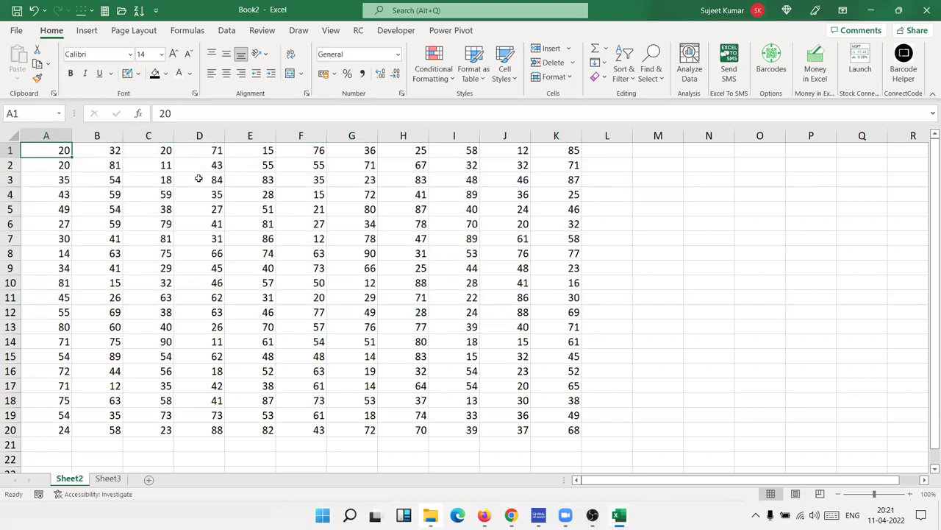
{"action": "key", "text": "ctrl+a"}
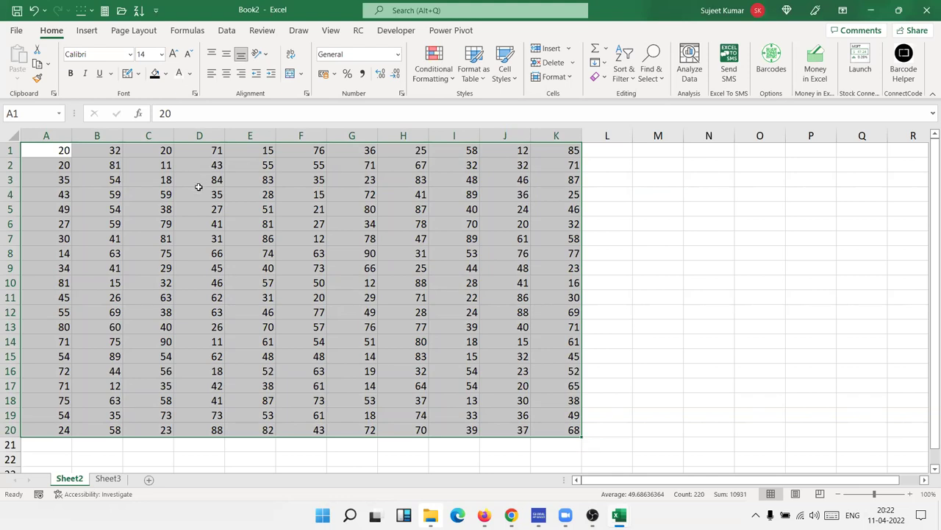
{"action": "left_click", "coordinate": [180, 190]}
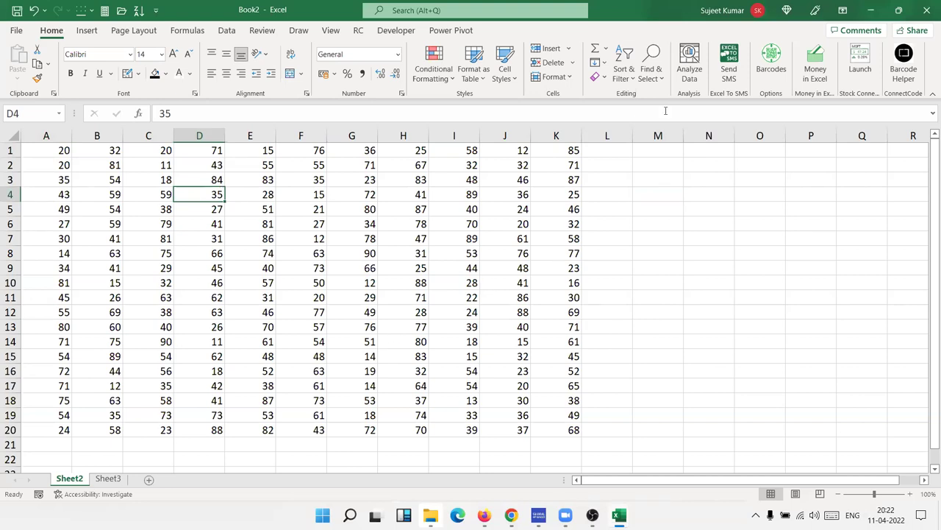
{"action": "left_click", "coordinate": [652, 74]}
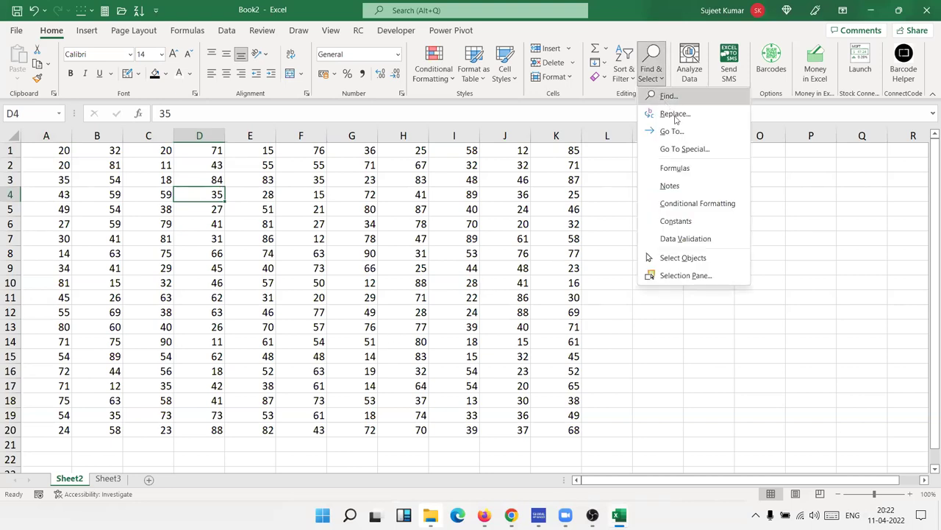
{"action": "left_click", "coordinate": [688, 150]}
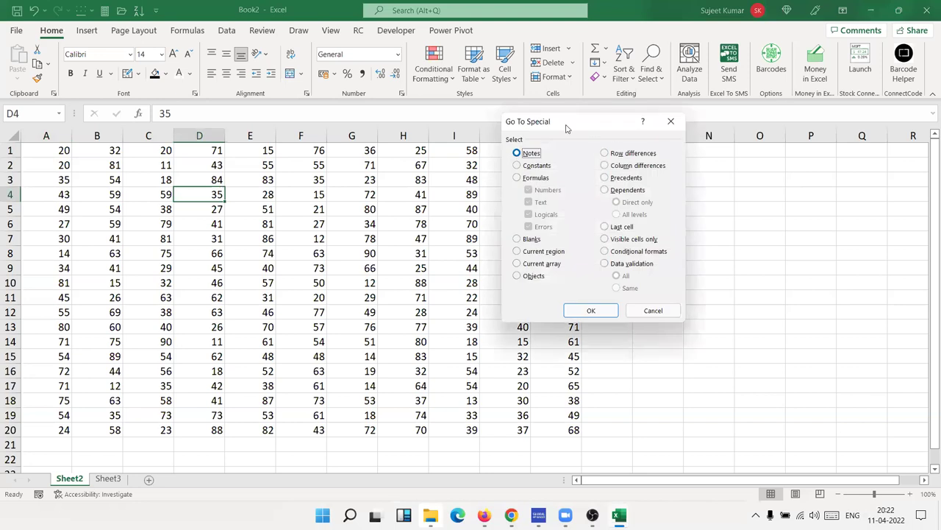
{"action": "left_click_drag", "start_coordinate": [561, 122], "coordinate": [416, 131]}
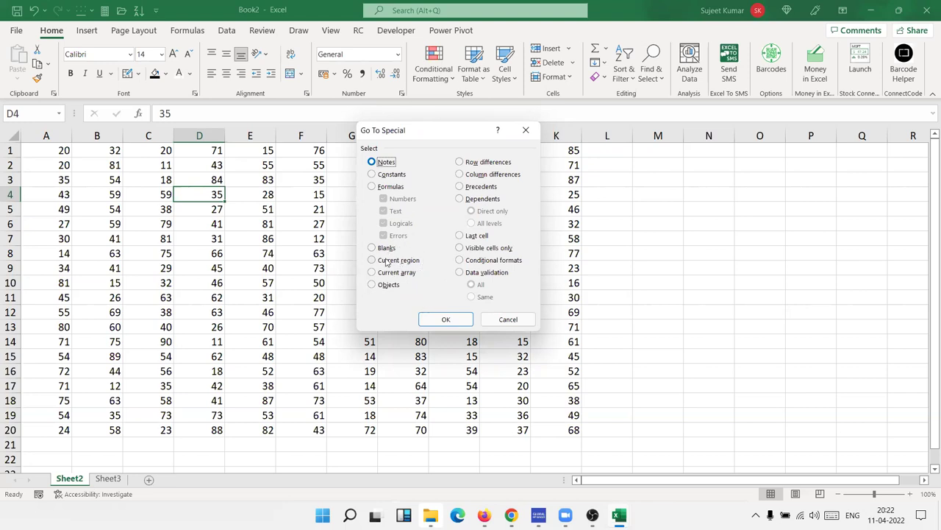
{"action": "left_click", "coordinate": [371, 261]}
{"action": "left_click", "coordinate": [447, 319]}
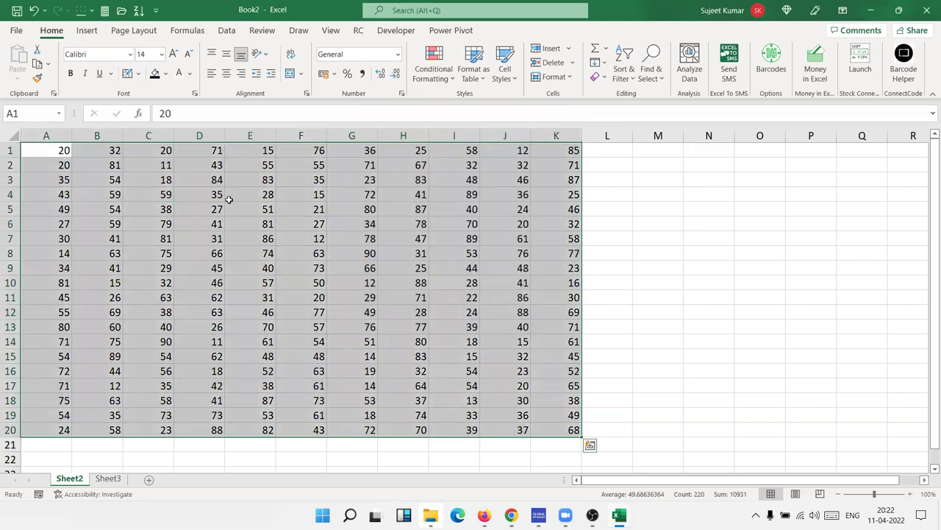
{"action": "left_click", "coordinate": [179, 169]}
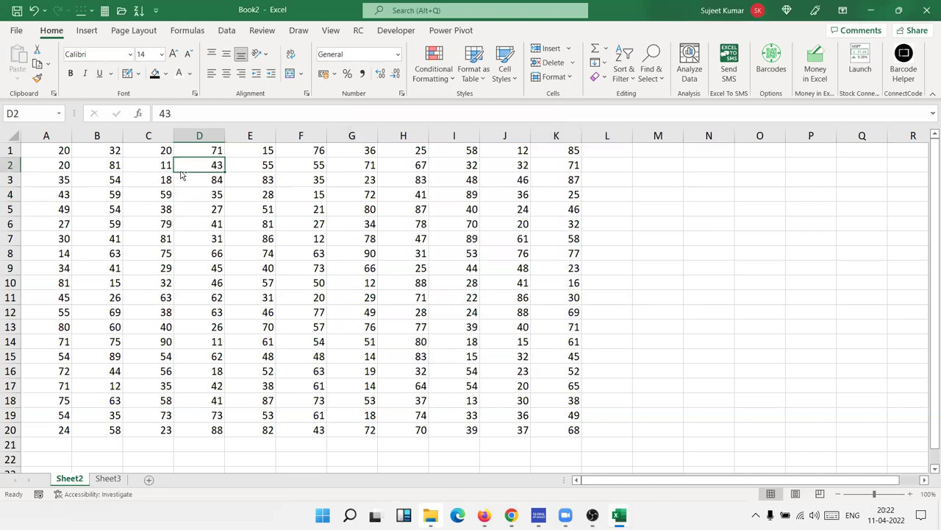
{"action": "key", "text": "ctrl+a"}
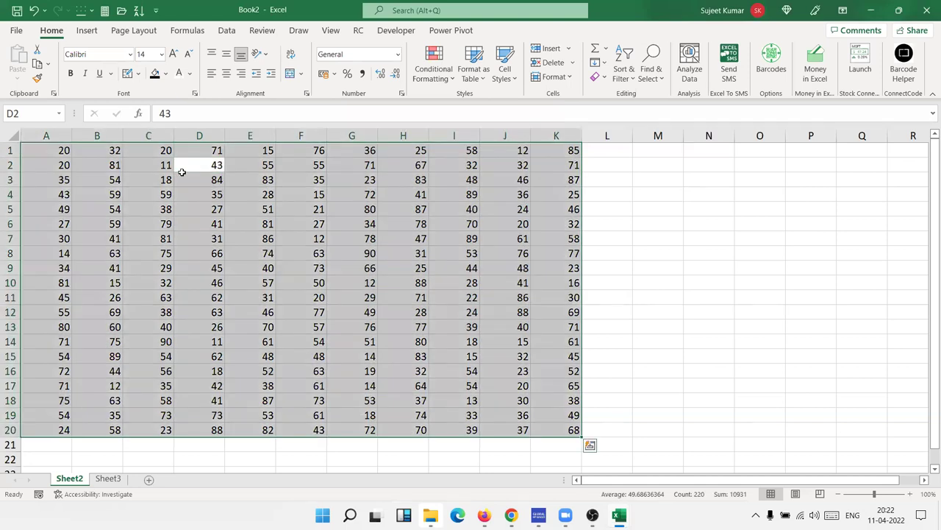
{"action": "key", "text": "ctrl+a"}
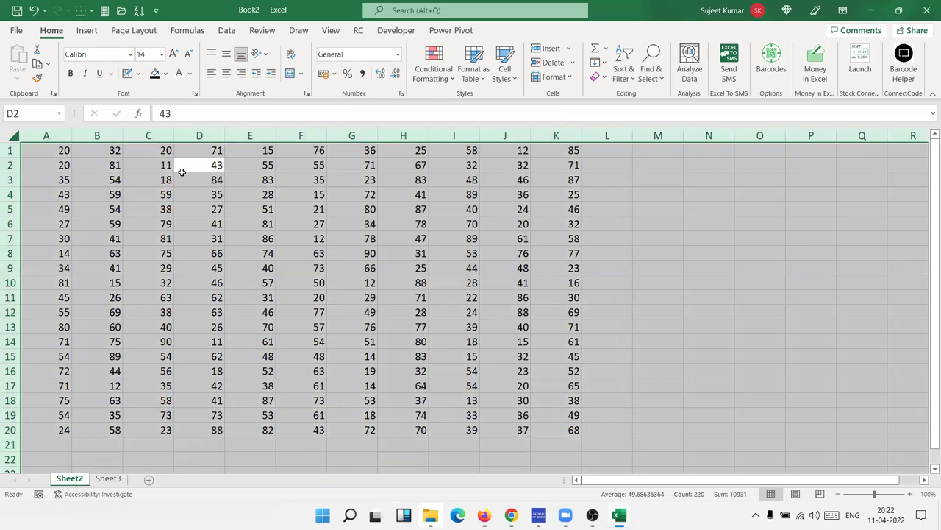
{"action": "left_click", "coordinate": [220, 194]}
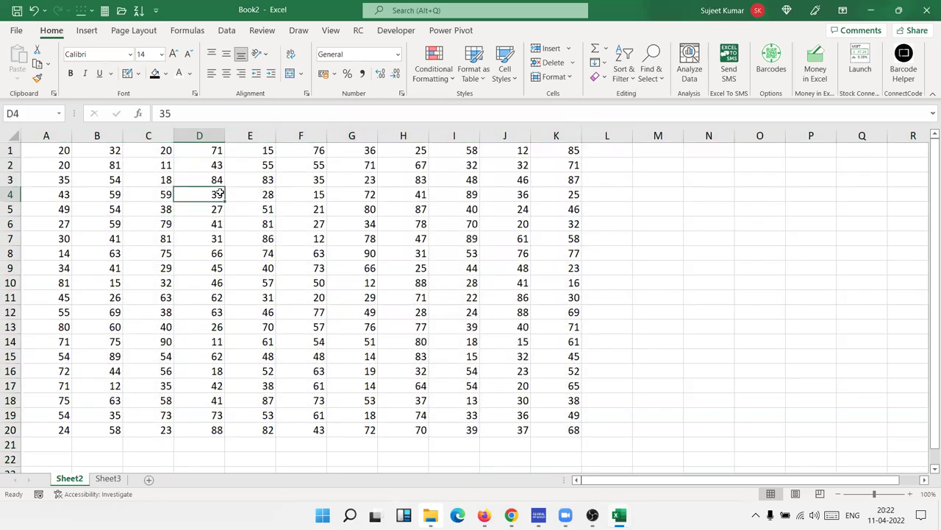
{"action": "key", "text": "ctrl+a"}
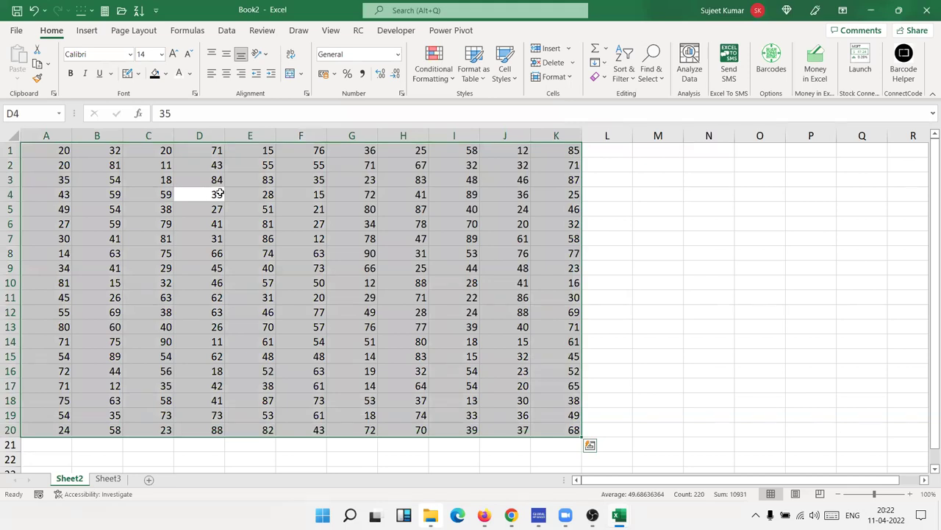
{"action": "key", "text": "ctrl+a"}
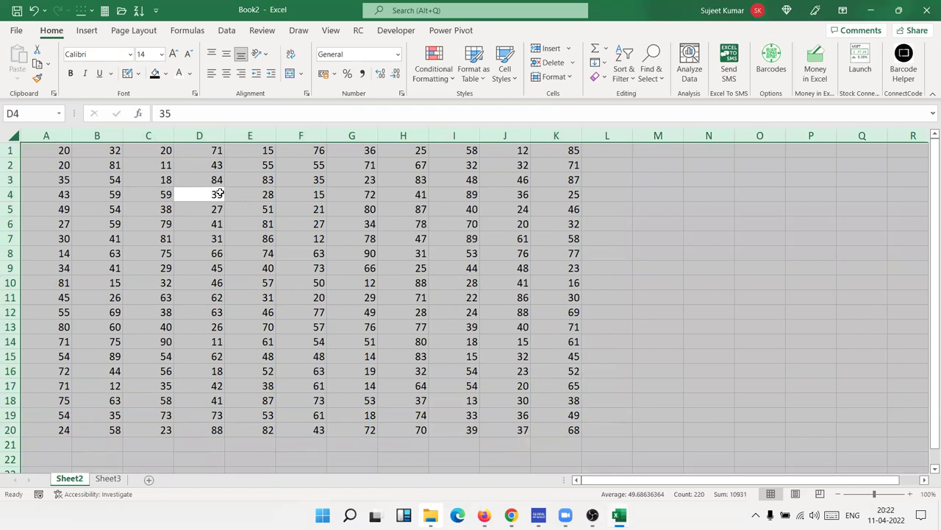
{"action": "left_click", "coordinate": [311, 225]}
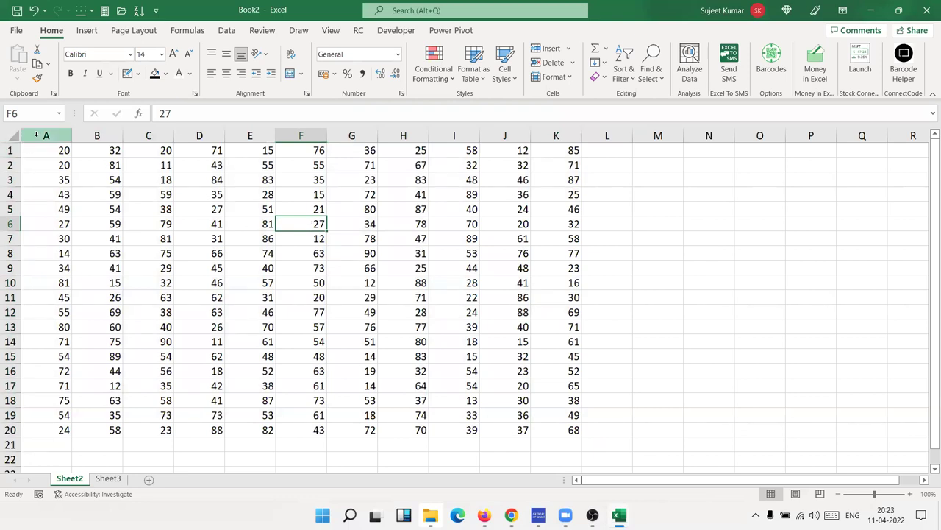
{"action": "left_click", "coordinate": [15, 137]}
{"action": "left_click", "coordinate": [15, 137]}
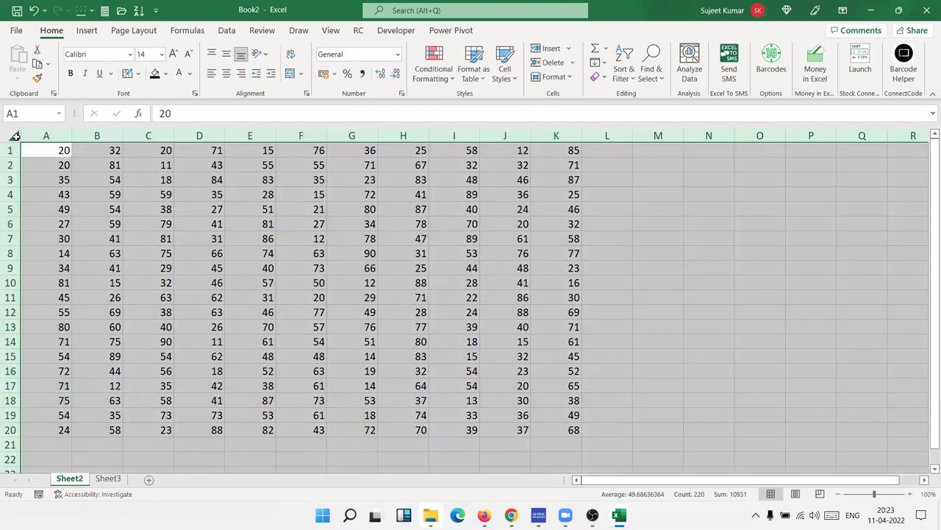
{"action": "left_click", "coordinate": [147, 197]}
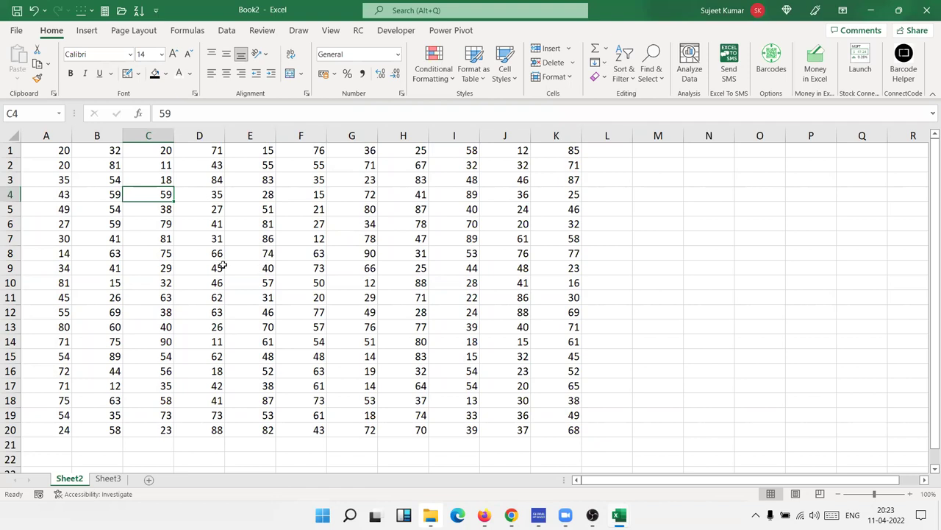
{"action": "left_click", "coordinate": [61, 178]}
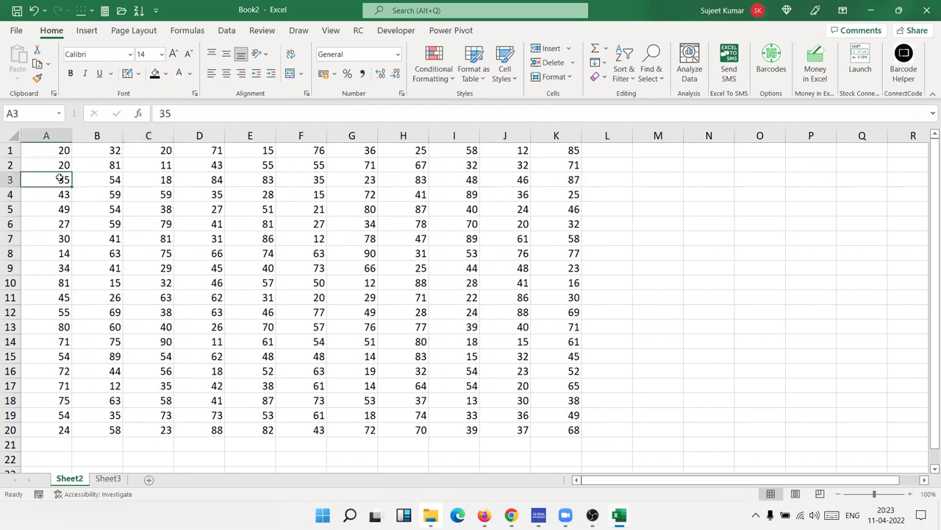
{"action": "key", "text": "ctrl+a"}
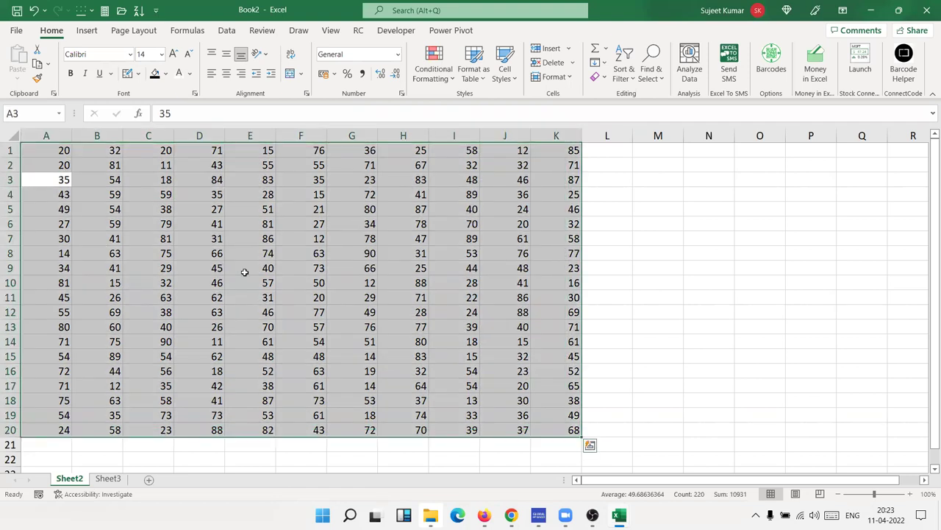
{"action": "left_click", "coordinate": [309, 267]}
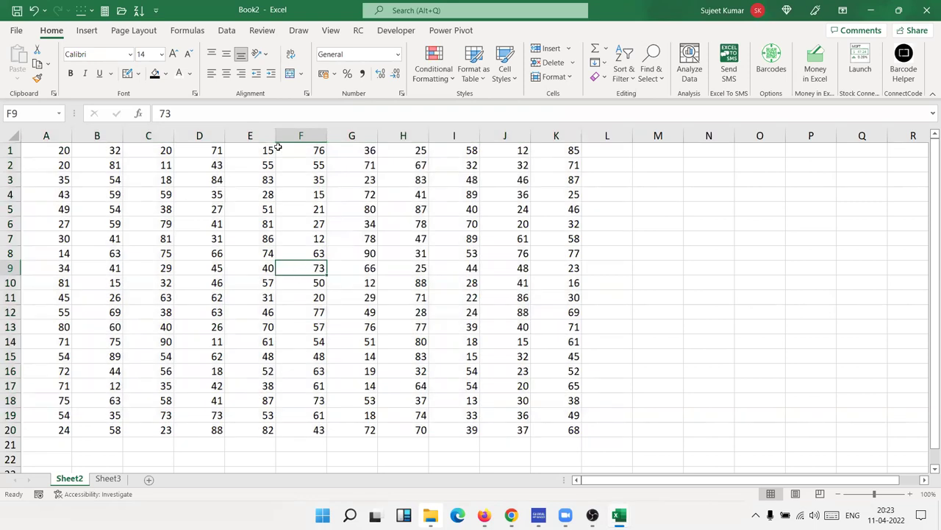
Insert a blank row 8, then confirm Ctrl+A from A1 selects only A1:K7.
{"action": "left_click", "coordinate": [10, 254]}
{"action": "key", "text": "ctrl+shift+plus"}
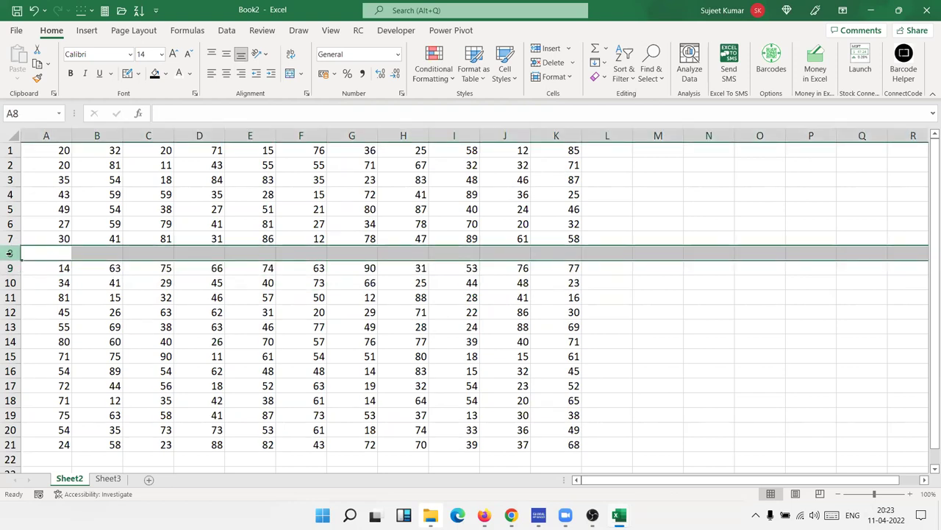
{"action": "left_click", "coordinate": [216, 315]}
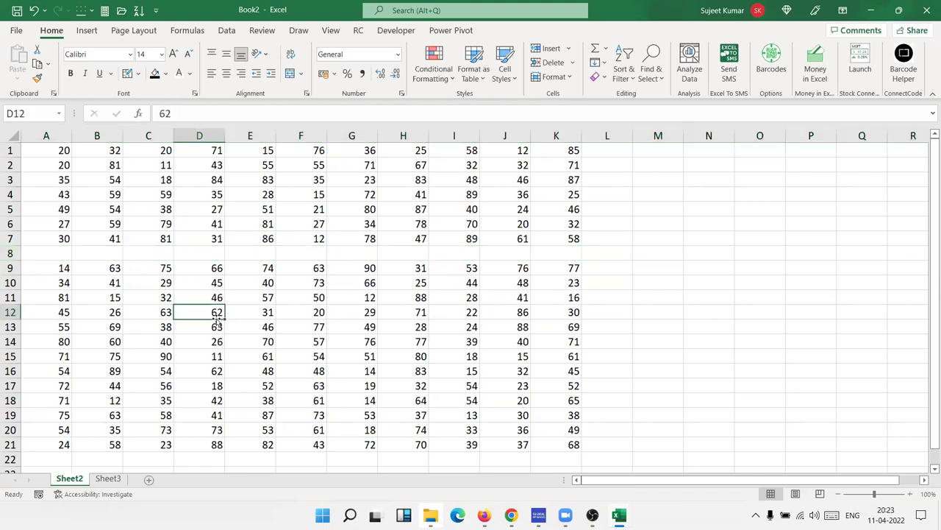
{"action": "left_click", "coordinate": [64, 149]}
{"action": "key", "text": "ctrl+a"}
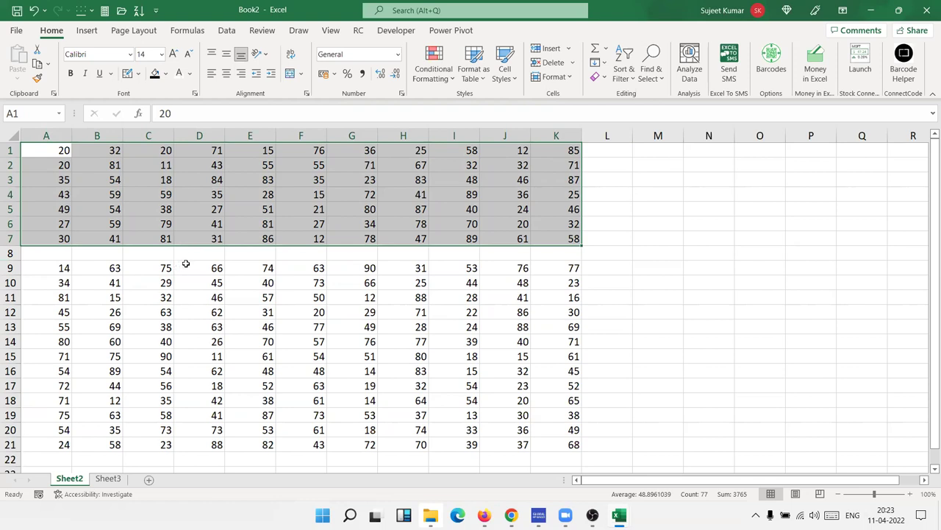
{"action": "left_click", "coordinate": [273, 255]}
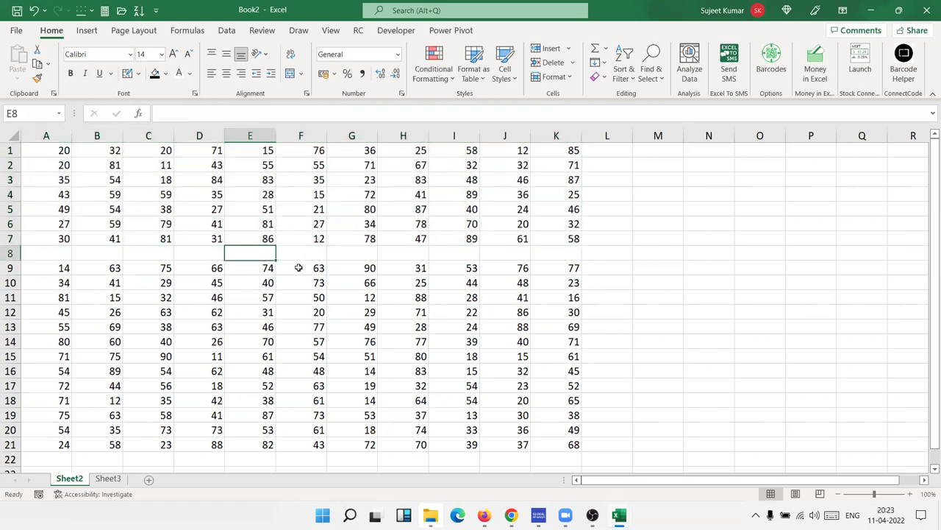
Enter 20 in E8 and check that Ctrl+A now selects the bridged grid A1:K21.
{"action": "type", "text": "20"}
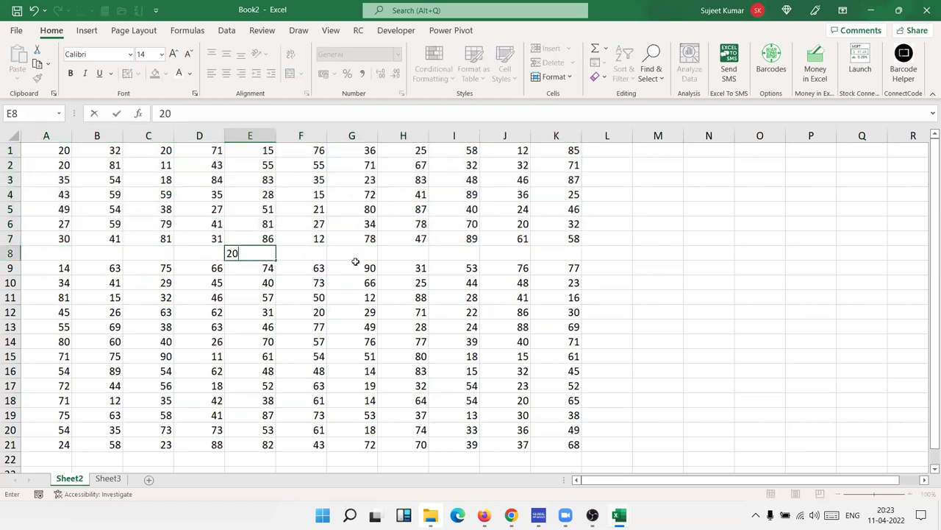
{"action": "key", "text": "Return"}
{"action": "left_click", "coordinate": [47, 165]}
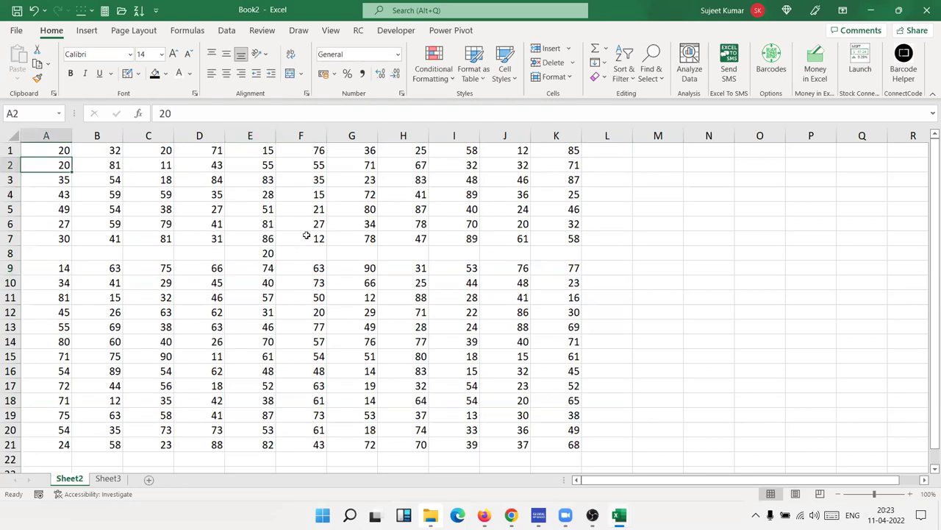
{"action": "left_click_drag", "start_coordinate": [307, 209], "coordinate": [263, 312]}
{"action": "left_click", "coordinate": [87, 192]}
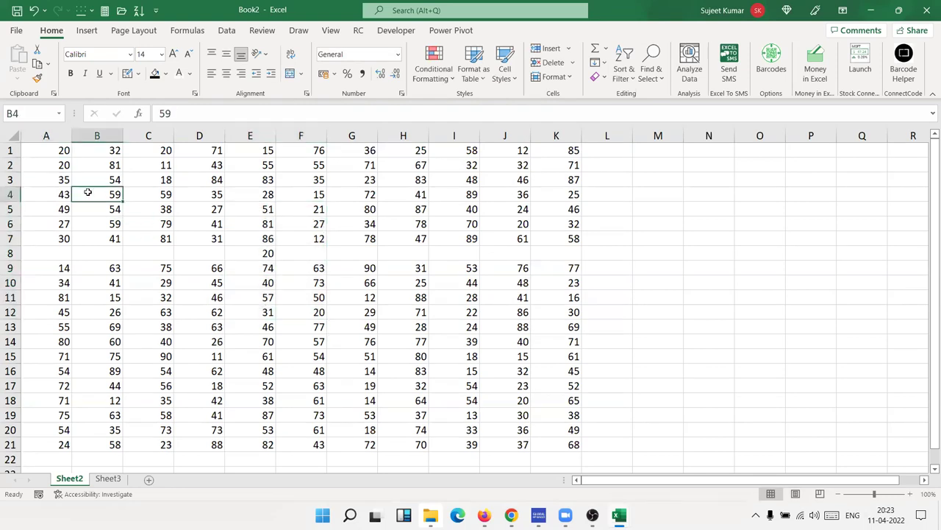
{"action": "key", "text": "ctrl+a"}
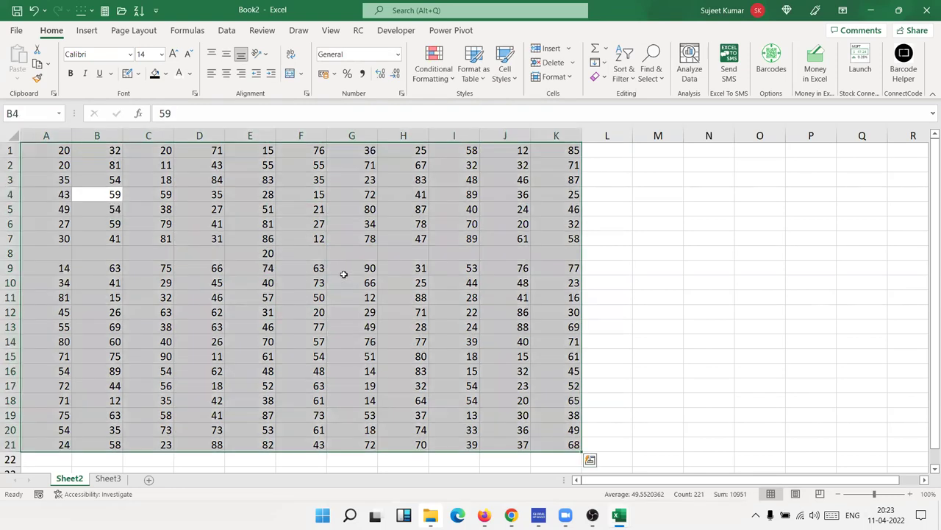
{"action": "left_click", "coordinate": [340, 276]}
Delete row 8 holding the 20, then select column E to check its sum.
{"action": "left_click", "coordinate": [13, 252]}
{"action": "key", "text": "ctrl+minus"}
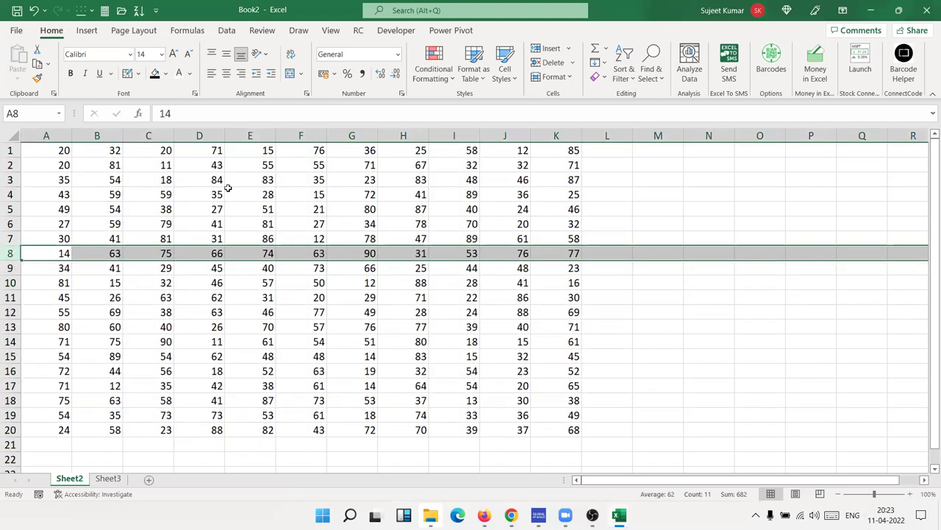
{"action": "left_click", "coordinate": [230, 193]}
{"action": "left_click", "coordinate": [273, 136]}
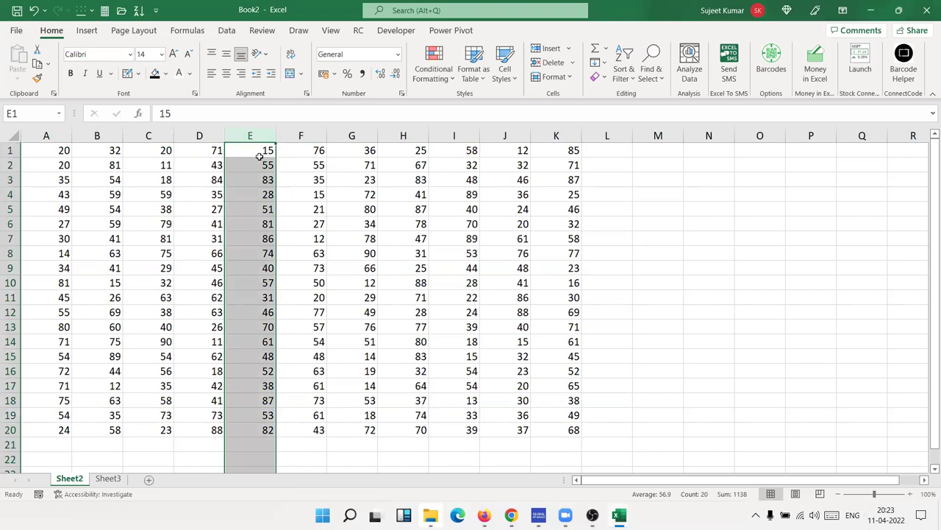
{"action": "key", "text": "ctrl+plus"}
{"action": "left_click", "coordinate": [187, 237]}
{"action": "left_click", "coordinate": [85, 195]}
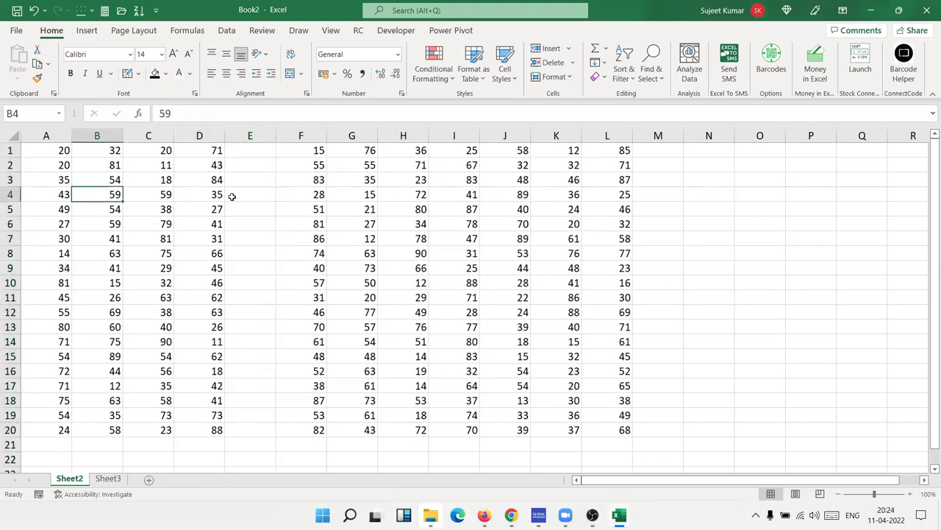
{"action": "left_click_drag", "start_coordinate": [254, 150], "coordinate": [251, 436]}
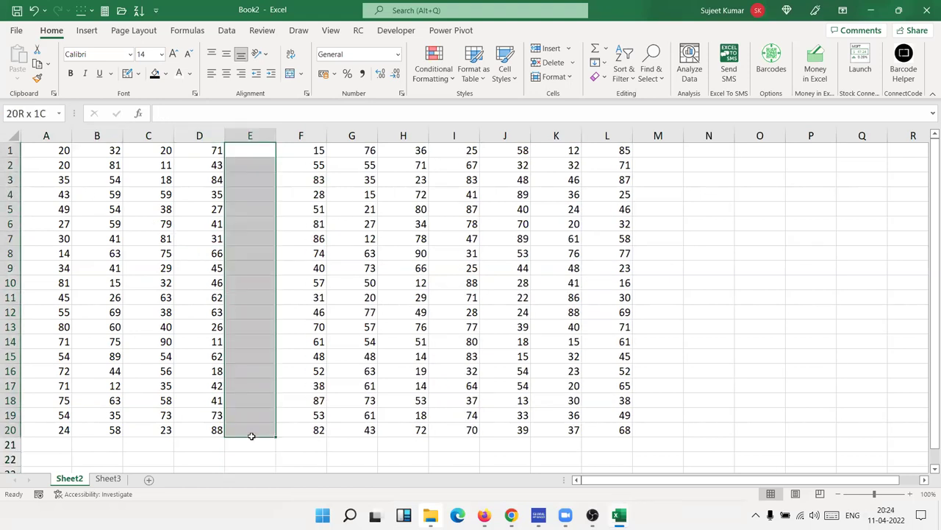
{"action": "left_click", "coordinate": [66, 184]}
{"action": "key", "text": "ctrl+a"}
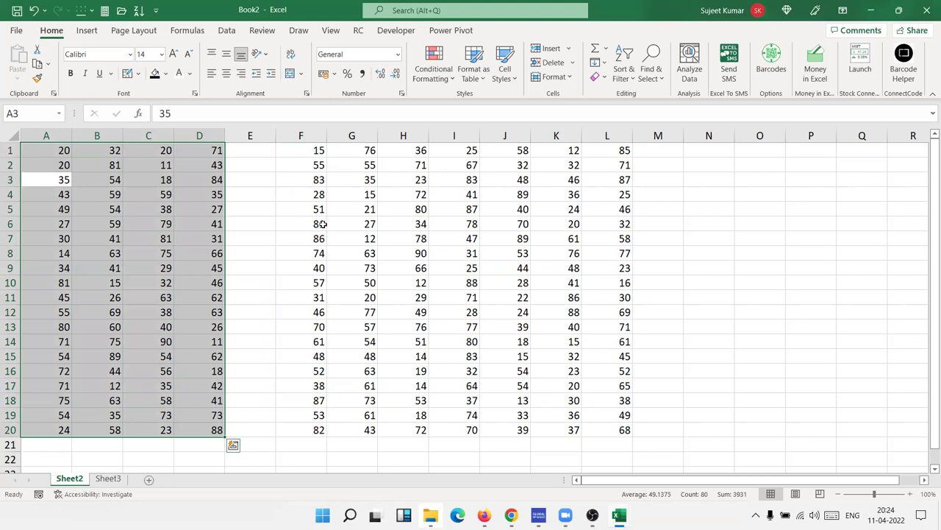
{"action": "left_click_drag", "start_coordinate": [329, 206], "coordinate": [601, 245]}
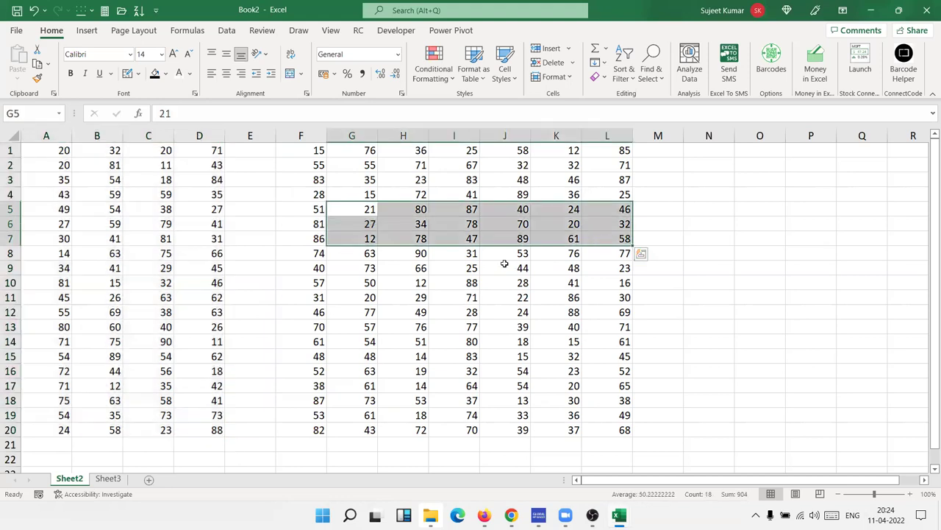
{"action": "left_click", "coordinate": [250, 268]}
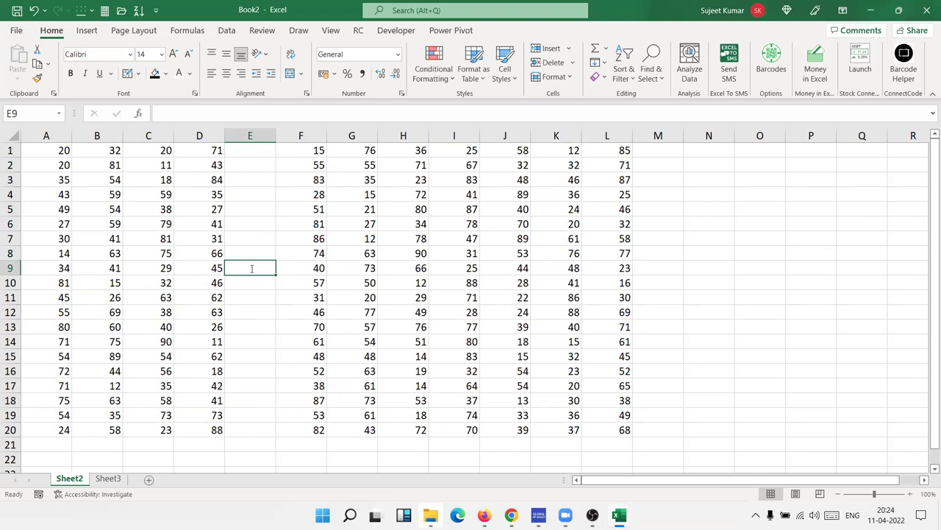
{"action": "type", "text": "20"}
{"action": "key", "text": "Return"}
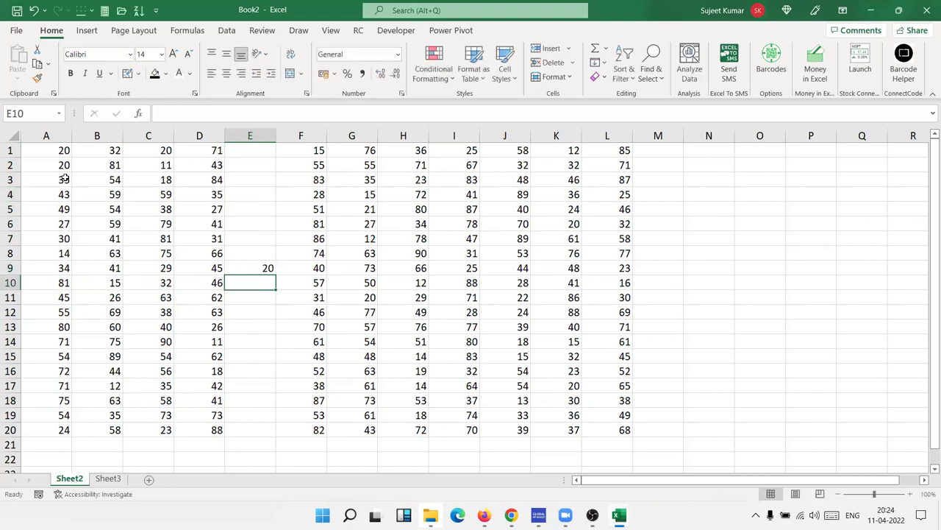
{"action": "left_click", "coordinate": [64, 179]}
{"action": "key", "text": "ctrl+a"}
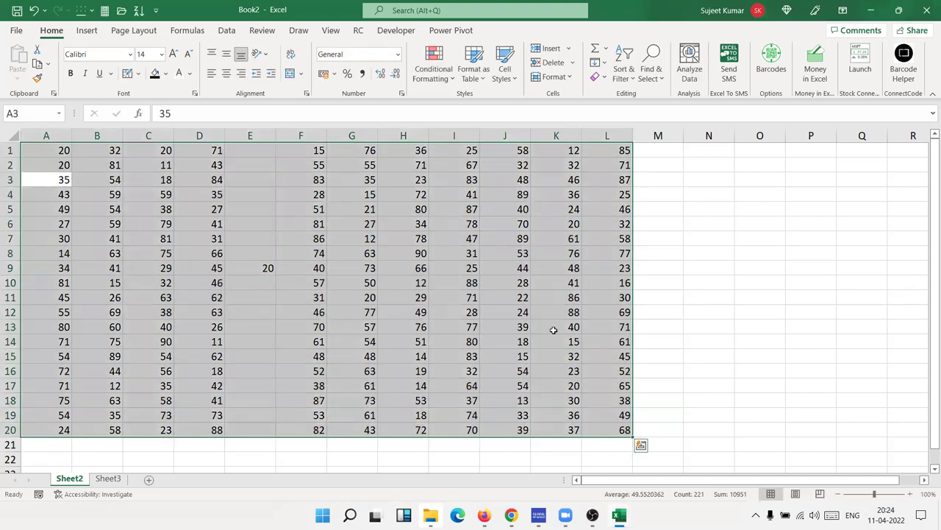
{"action": "left_click", "coordinate": [270, 257]}
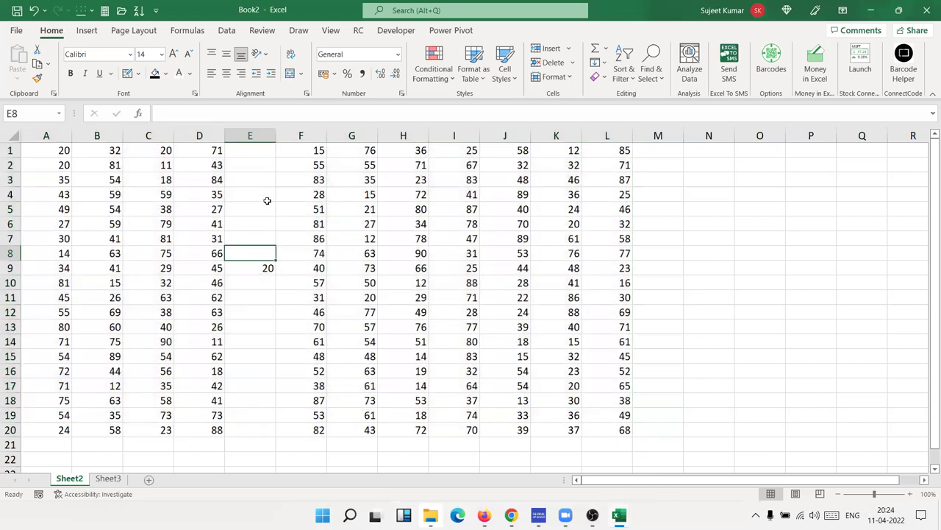
{"action": "left_click", "coordinate": [252, 136]}
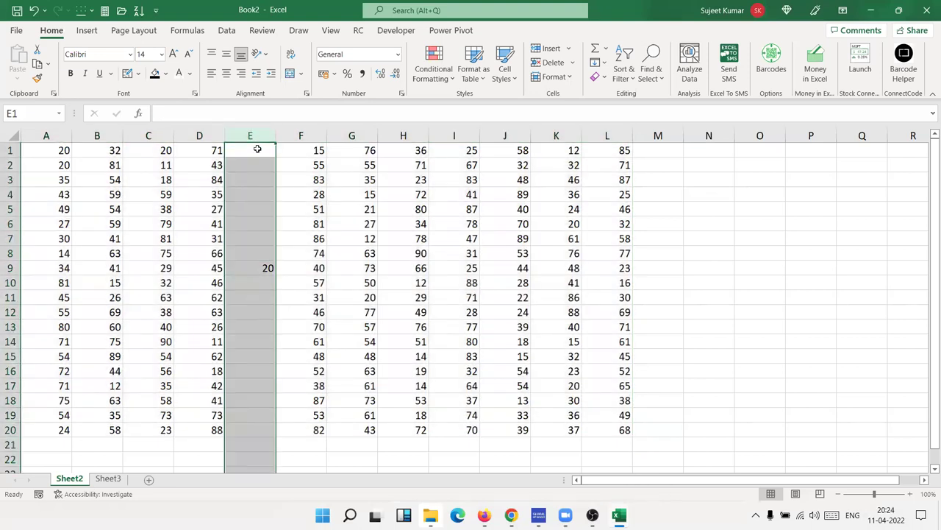
{"action": "key", "text": "ctrl+minus"}
{"action": "left_click", "coordinate": [235, 248]}
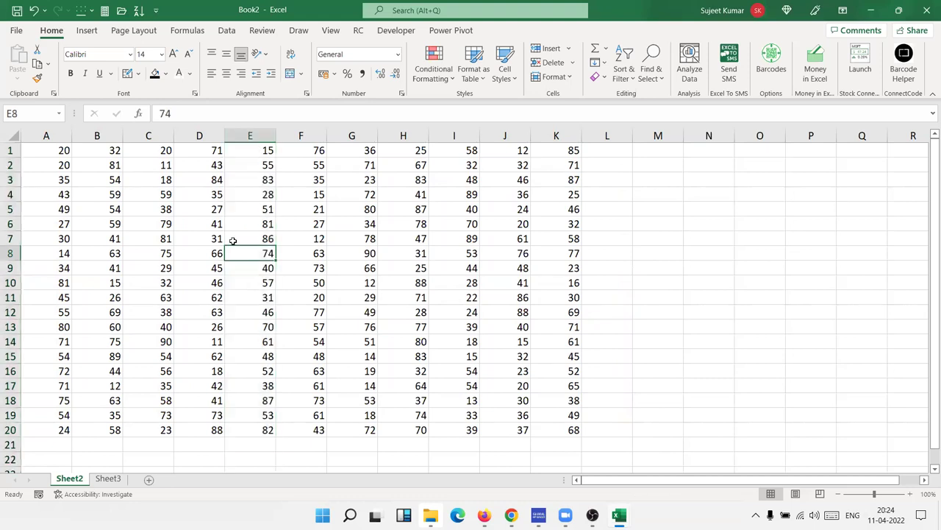
{"action": "left_click", "coordinate": [142, 206]}
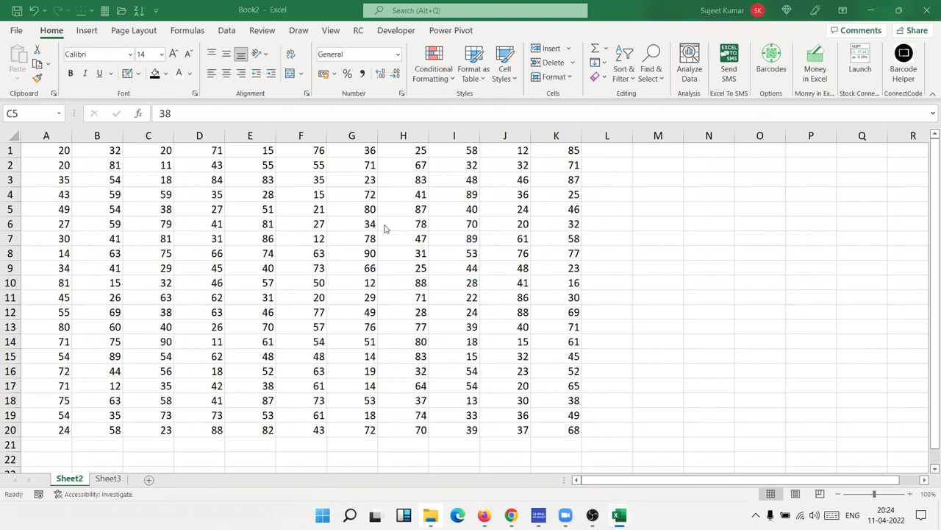
{"action": "left_click", "coordinate": [63, 151]}
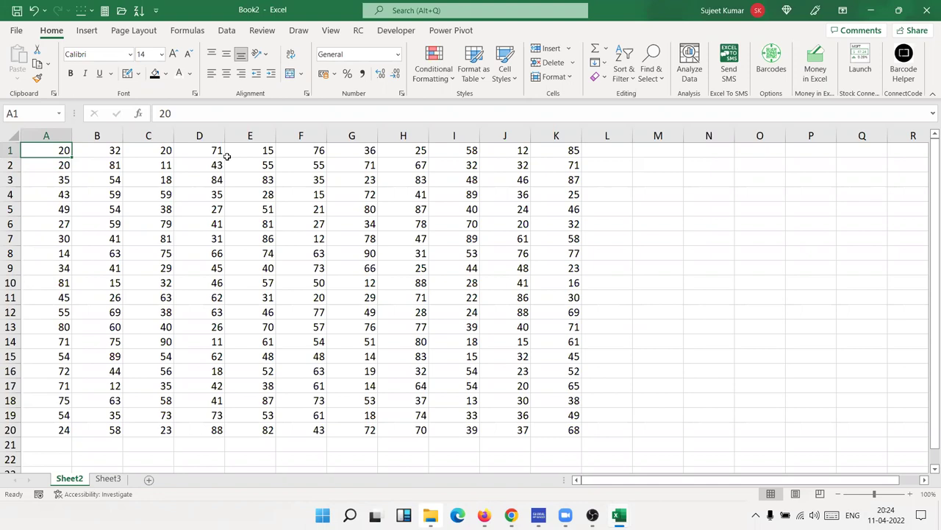
{"action": "key", "text": "Down"}
{"action": "key", "text": "Down"}
{"action": "key", "text": "Down"}
{"action": "key", "text": "Down"}
{"action": "key", "text": "Down"}
{"action": "left_click", "coordinate": [33, 147]}
{"action": "key", "text": "ctrl+Down"}
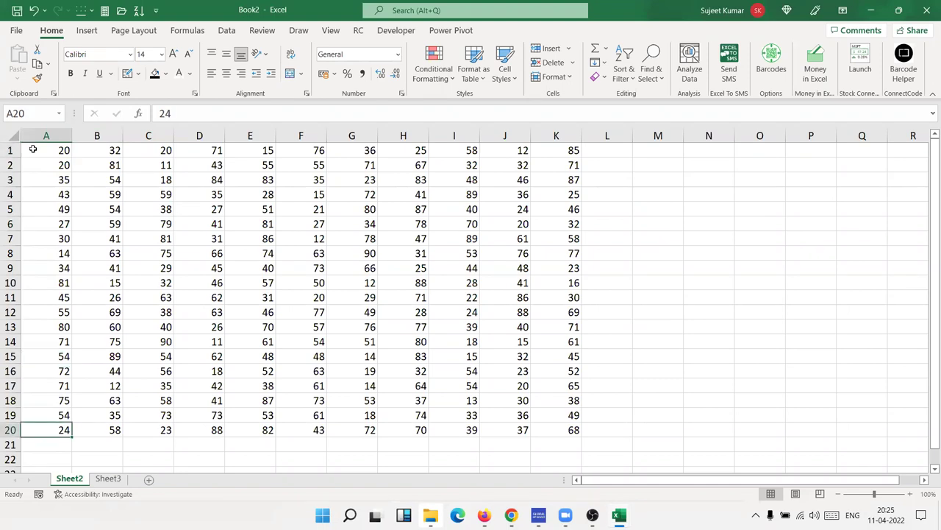
{"action": "key", "text": "ctrl+Right"}
{"action": "key", "text": "ctrl+Up"}
{"action": "key", "text": "ctrl+Left"}
{"action": "key", "text": "ctrl+Down"}
{"action": "key", "text": "ctrl+Right"}
{"action": "key", "text": "ctrl+Up"}
{"action": "key", "text": "ctrl+Left"}
{"action": "key", "text": "ctrl+Down"}
{"action": "key", "text": "ctrl+Right"}
{"action": "key", "text": "ctrl+Up"}
{"action": "key", "text": "ctrl+Left"}
{"action": "key", "text": "ctrl+Down"}
{"action": "key", "text": "ctrl+Right"}
{"action": "key", "text": "ctrl+Up"}
{"action": "key", "text": "ctrl+Left"}
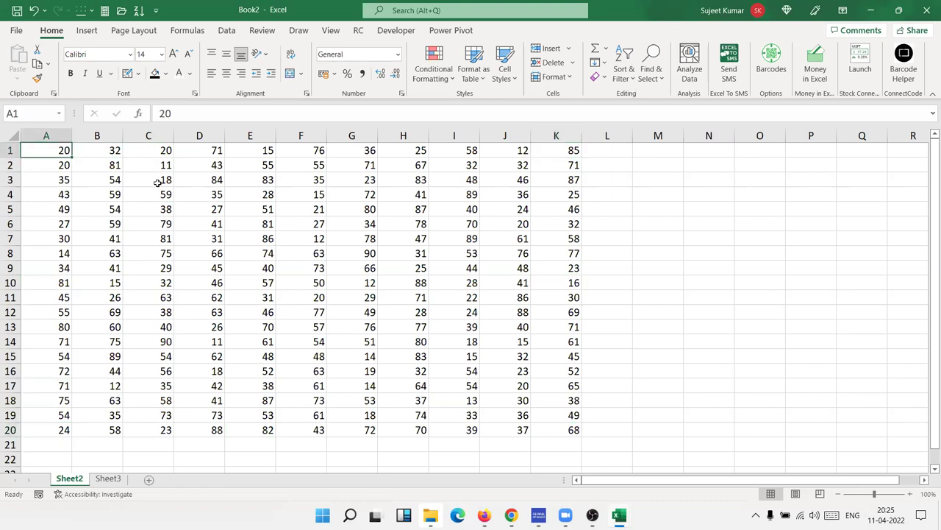
Enter 1 in N9, jump to it from N1 with Ctrl+Down, and select N1:N8.
{"action": "left_click", "coordinate": [710, 275]}
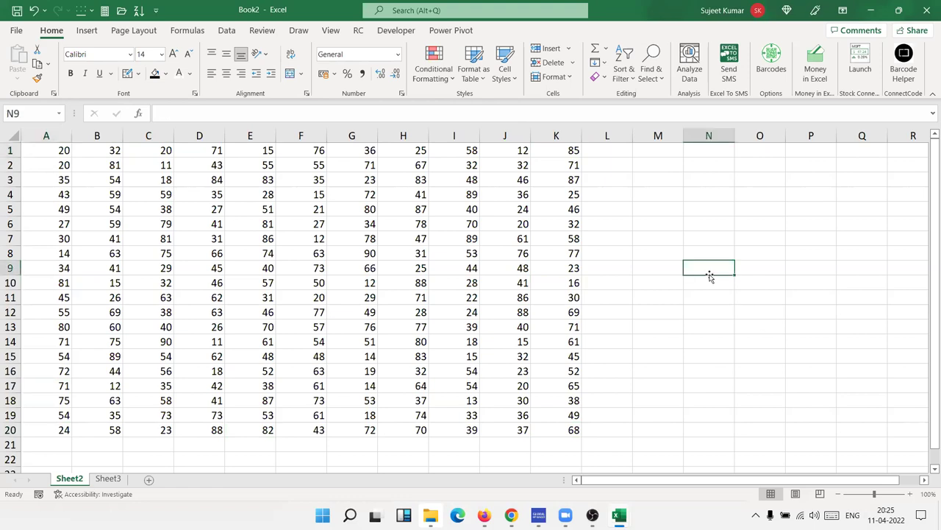
{"action": "type", "text": "1"}
{"action": "left_click", "coordinate": [714, 209]}
{"action": "left_click", "coordinate": [715, 149]}
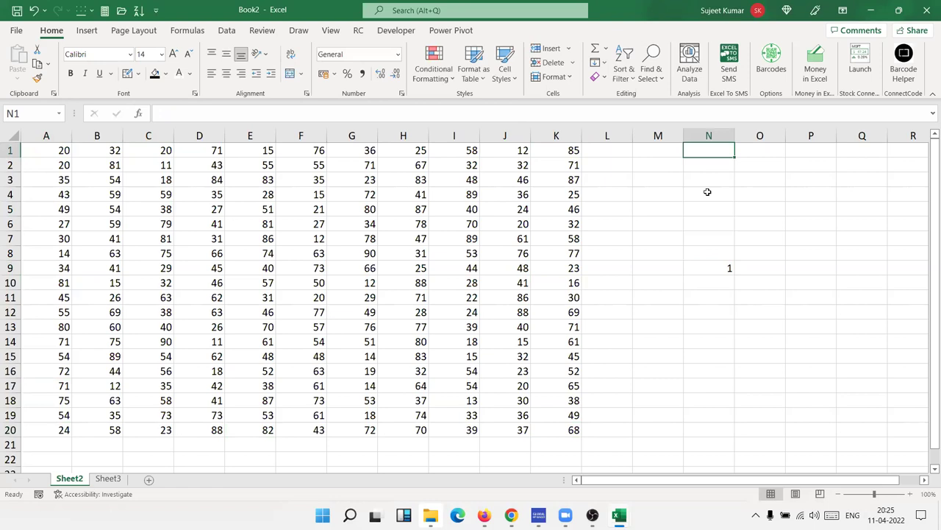
{"action": "key", "text": "ctrl+Down"}
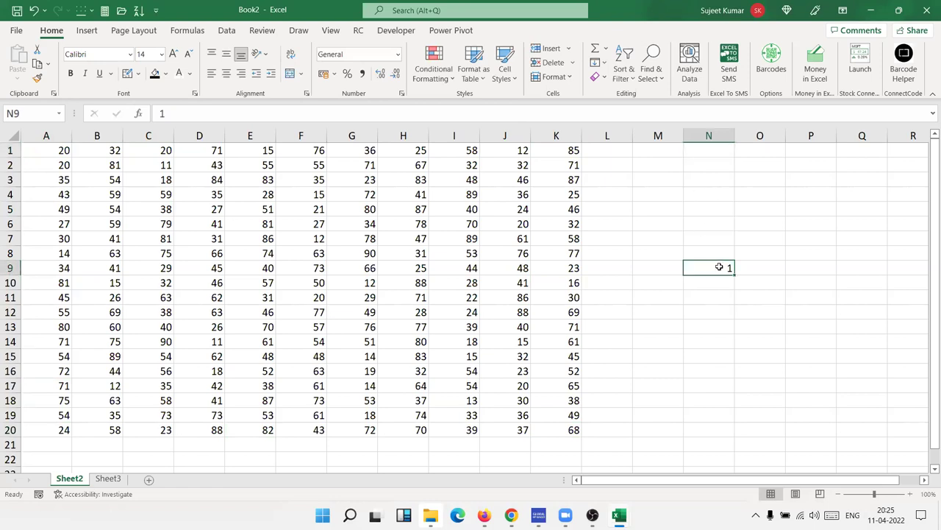
{"action": "mouse_move", "coordinate": [721, 250]}
{"action": "left_mouse_down"}
{"action": "mouse_move", "coordinate": [725, 138]}
{"action": "mouse_move", "coordinate": [720, 220]}
{"action": "left_mouse_up"}
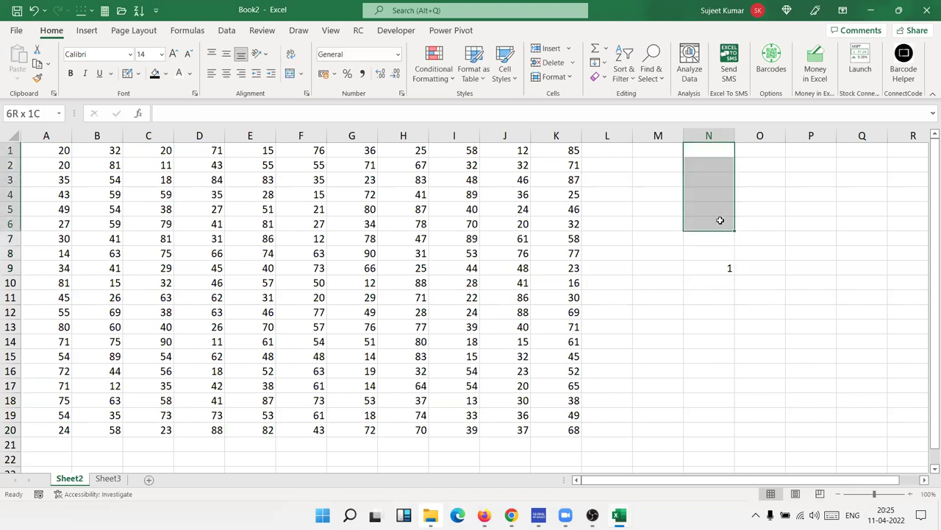
Clear the 1 from N9 and the 81 from A10.
{"action": "left_click", "coordinate": [725, 271]}
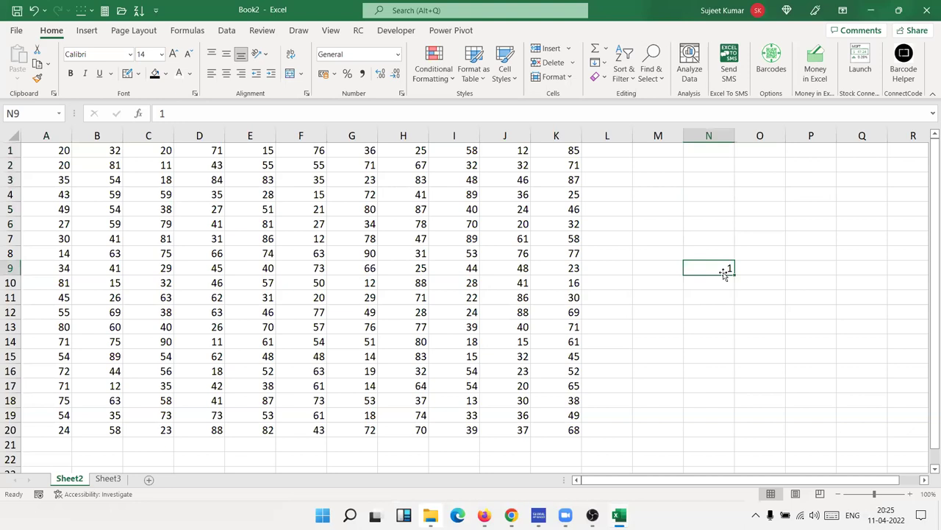
{"action": "key", "text": "Delete"}
{"action": "left_click", "coordinate": [62, 288]}
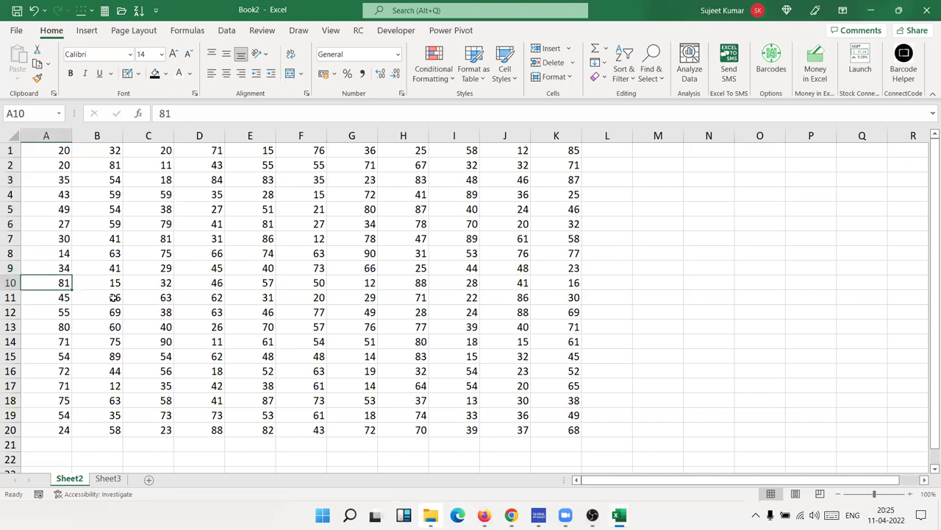
{"action": "key", "text": "Delete"}
Test Ctrl+Up and Ctrl+Down jumps in column A around the empty cell A10.
{"action": "left_click", "coordinate": [67, 239]}
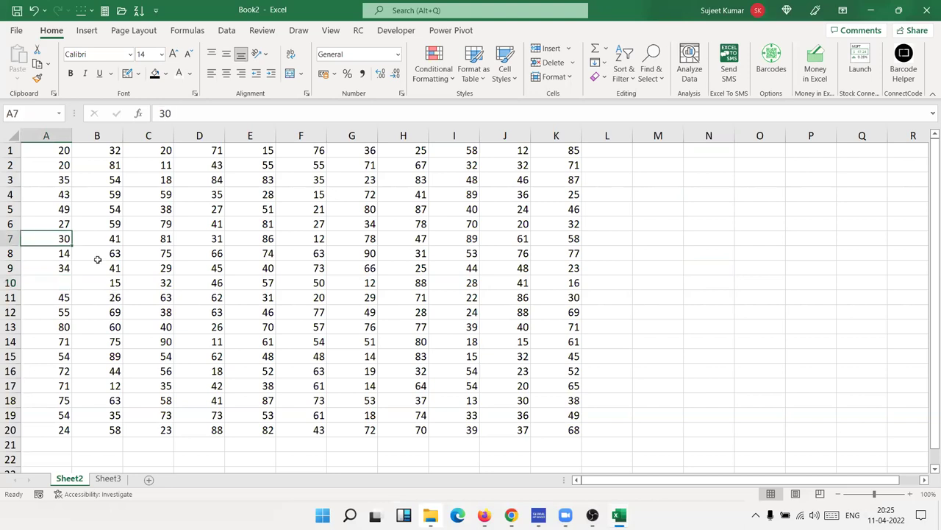
{"action": "left_click", "coordinate": [65, 154]}
{"action": "key", "text": "ctrl+Down"}
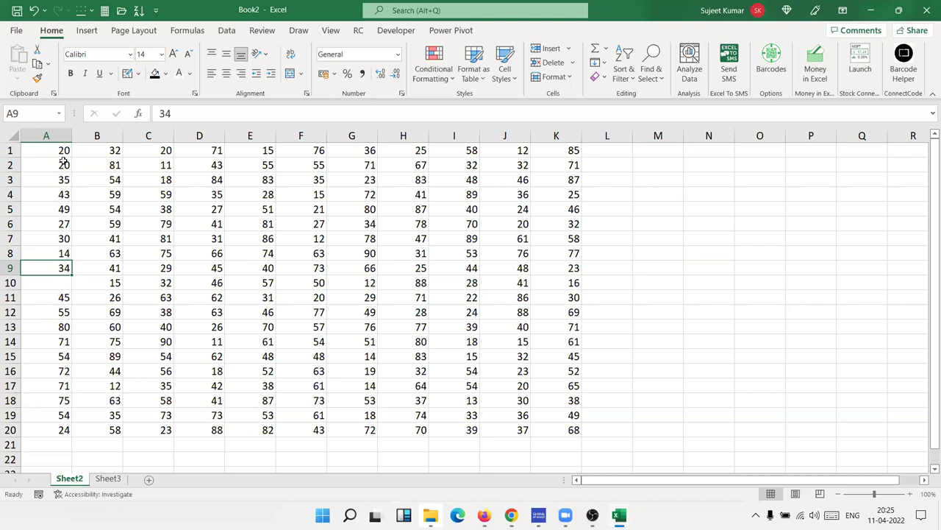
{"action": "key", "text": "ctrl+Down"}
{"action": "key", "text": "Up"}
{"action": "key", "text": "ctrl+Up"}
{"action": "key", "text": "ctrl+Up"}
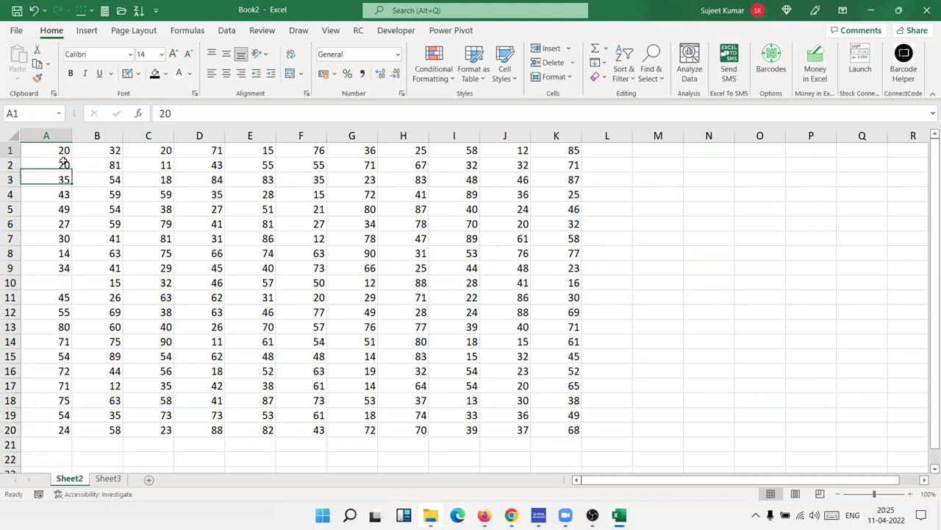
{"action": "key", "text": "ctrl+Down"}
{"action": "key", "text": "Down"}
Enter 32 in A10, then select row 1 from A1 to K1 with Ctrl+Shift+Right.
{"action": "type", "text": "322"}
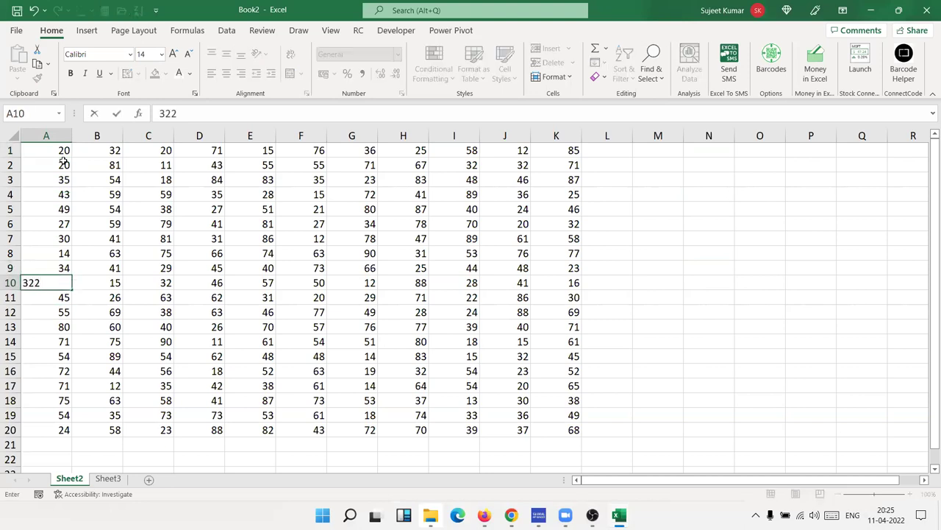
{"action": "key", "text": "BackSpace"}
{"action": "key", "text": "Return"}
{"action": "key", "text": "ctrl+Up"}
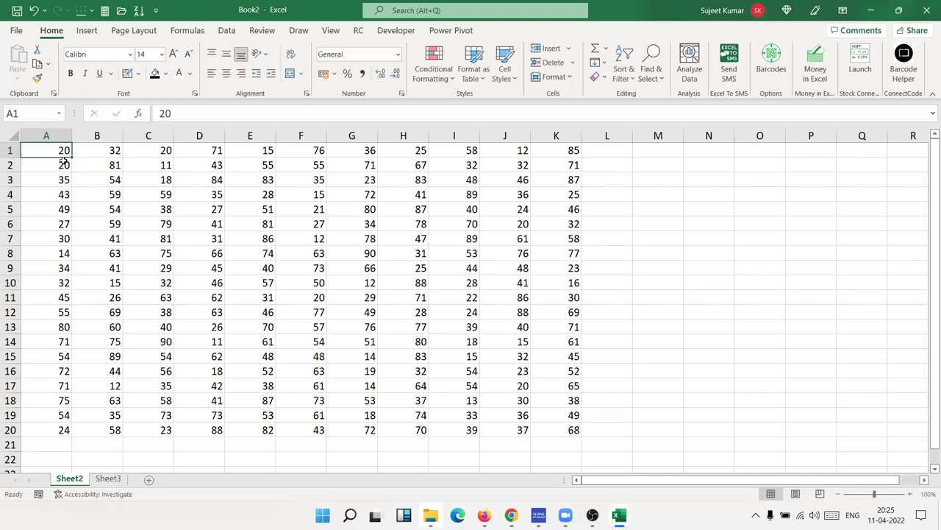
{"action": "key", "text": "ctrl+shift+Right"}
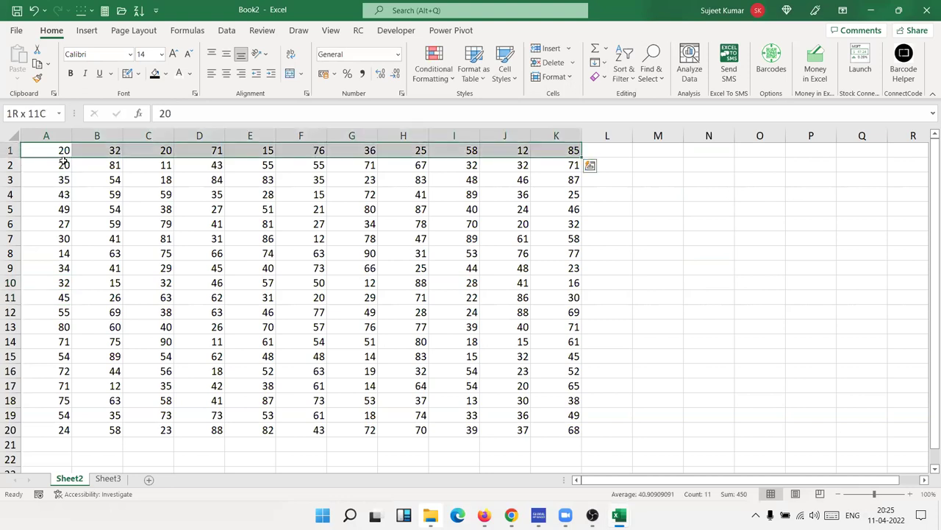
{"action": "left_click", "coordinate": [50, 446]}
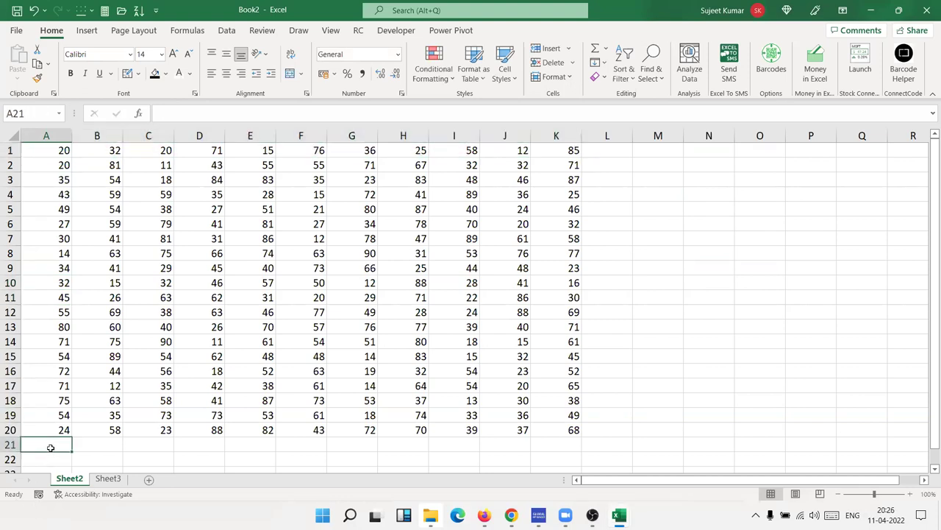
{"action": "left_click_drag", "start_coordinate": [51, 400], "coordinate": [54, 238]}
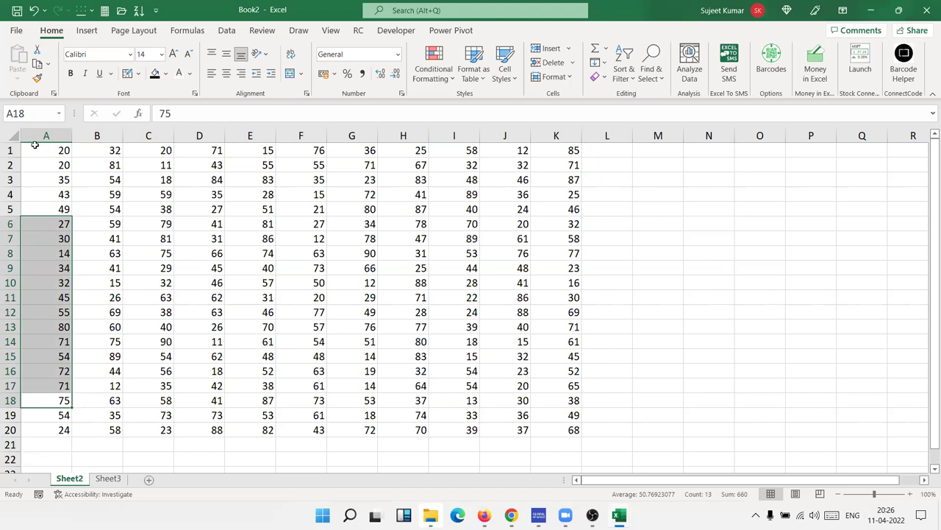
{"action": "left_click", "coordinate": [24, 114]}
{"action": "left_click", "coordinate": [125, 197]}
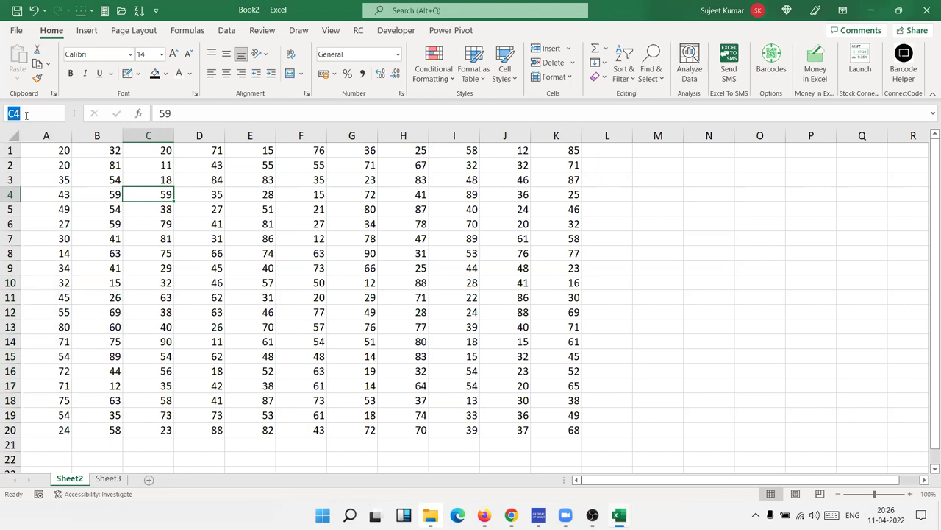
{"action": "type", "text": "a65000"}
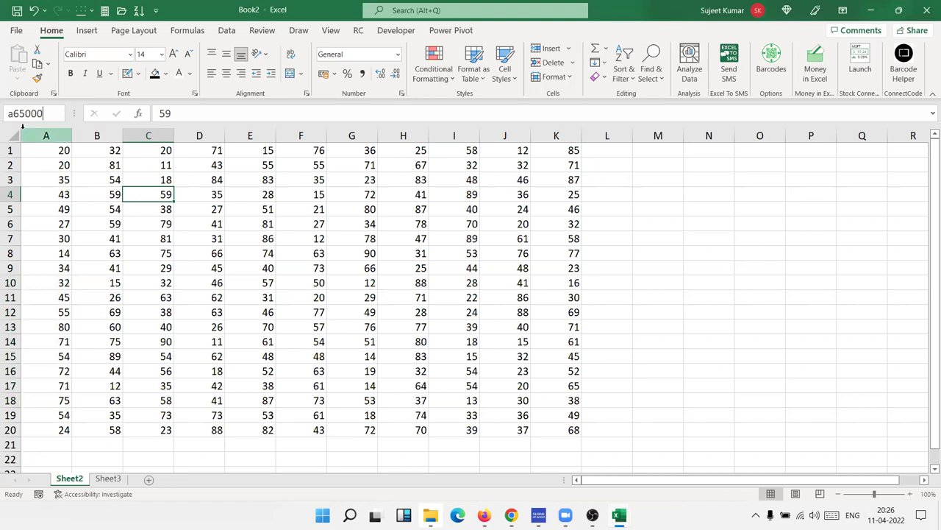
{"action": "key", "text": "Return"}
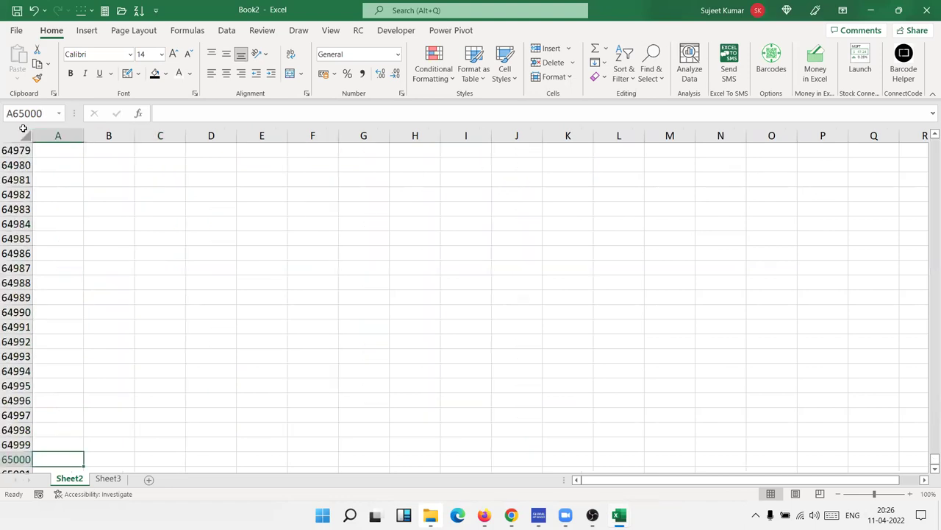
{"action": "scroll", "coordinate": [80, 423], "scroll_direction": "down", "scroll_amount": 3}
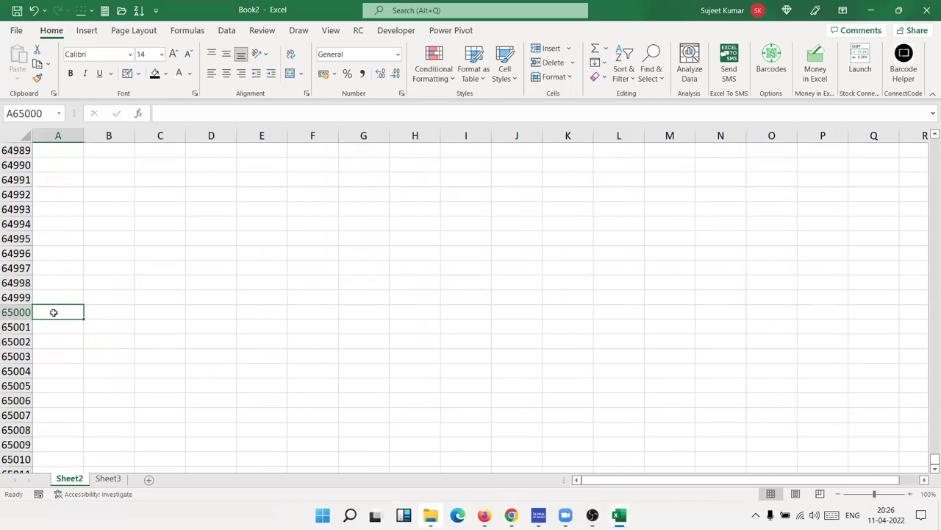
{"action": "key", "text": "ctrl+Up"}
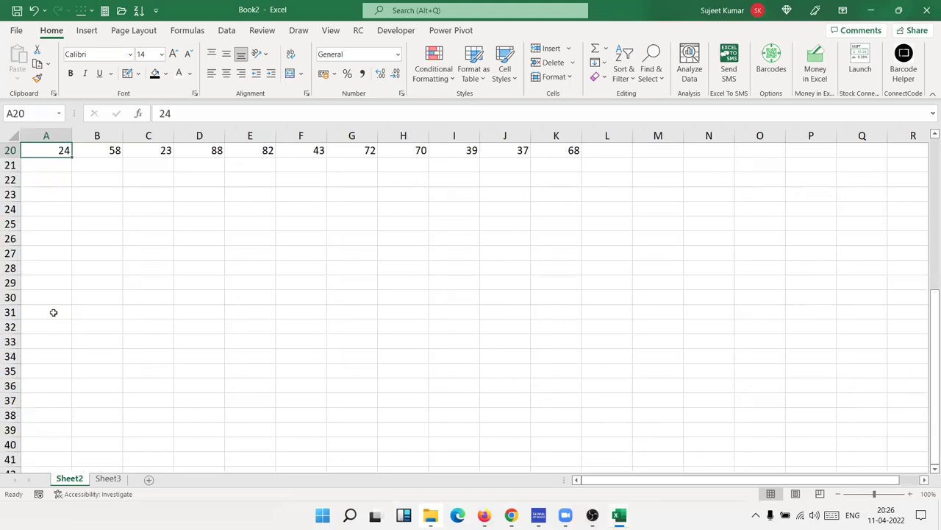
{"action": "scroll", "coordinate": [172, 330], "scroll_direction": "up", "scroll_amount": 6}
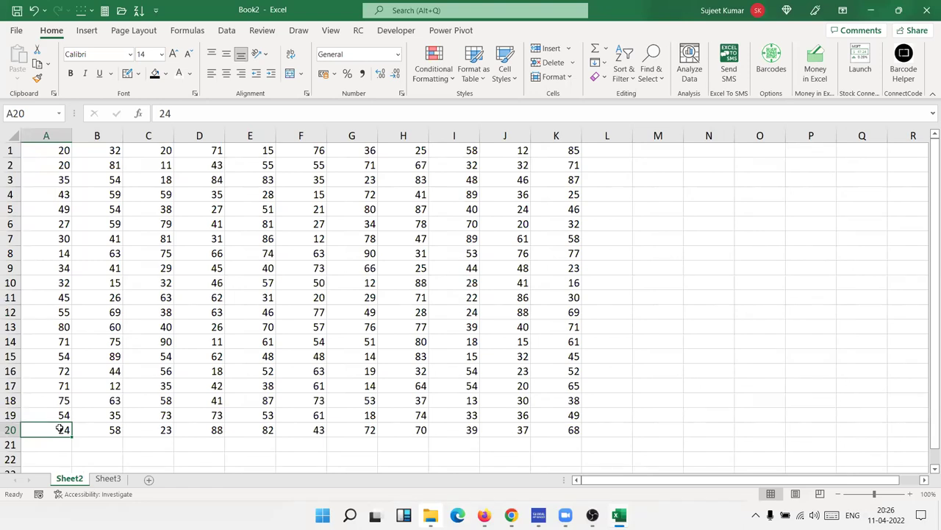
{"action": "left_click_drag", "start_coordinate": [60, 428], "coordinate": [524, 429]}
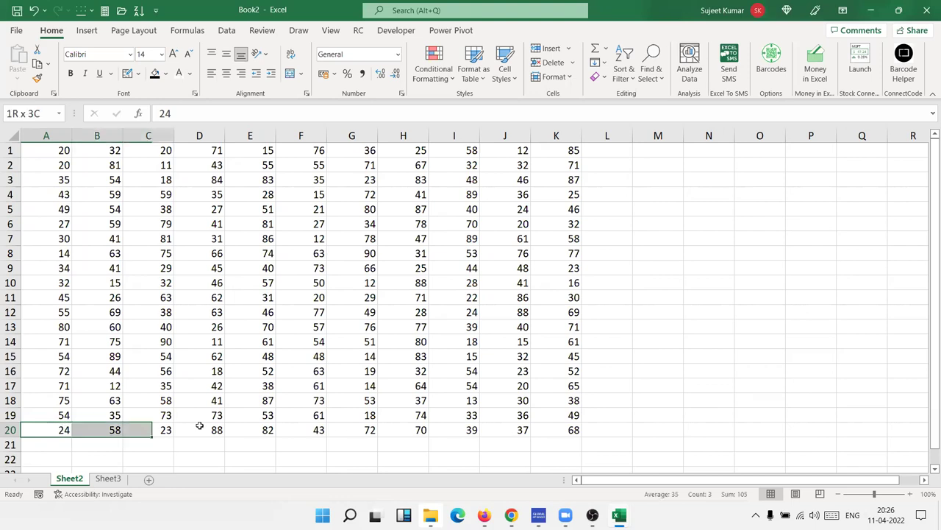
{"action": "left_click_drag", "start_coordinate": [303, 436], "coordinate": [59, 427]}
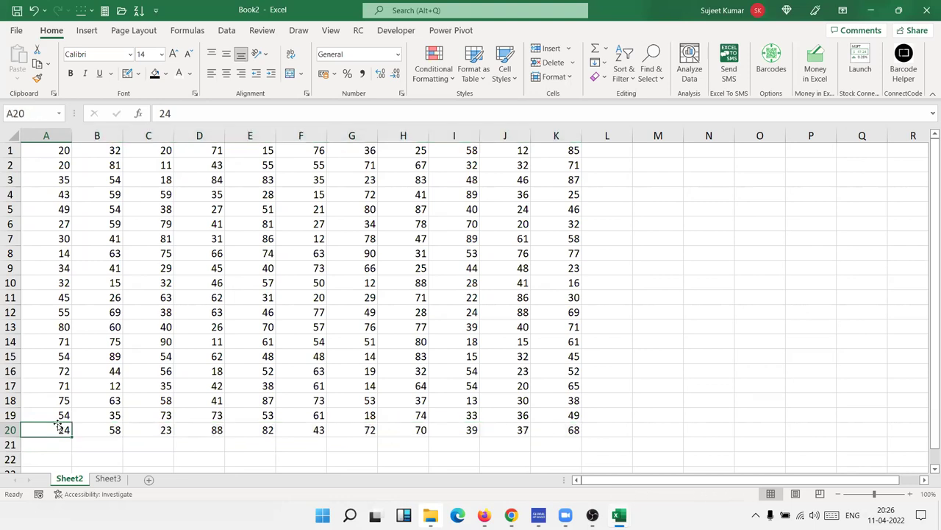
{"action": "left_click", "coordinate": [63, 151]}
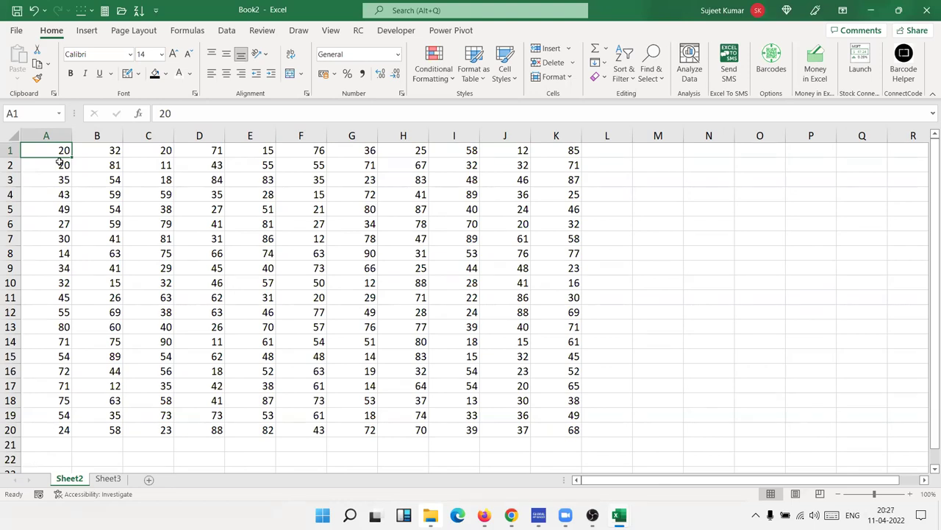
{"action": "key", "text": "End"}
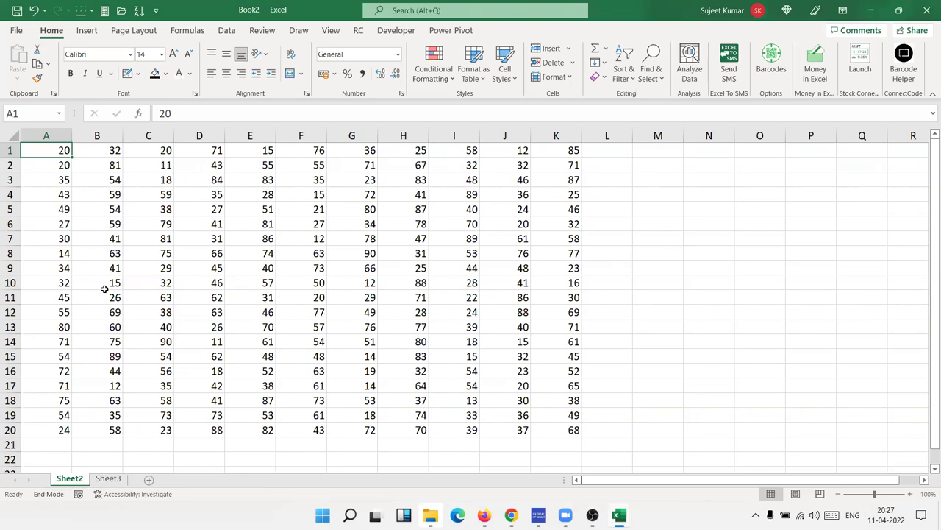
{"action": "key", "text": "Right"}
{"action": "key", "text": "Right"}
{"action": "key", "text": "Right"}
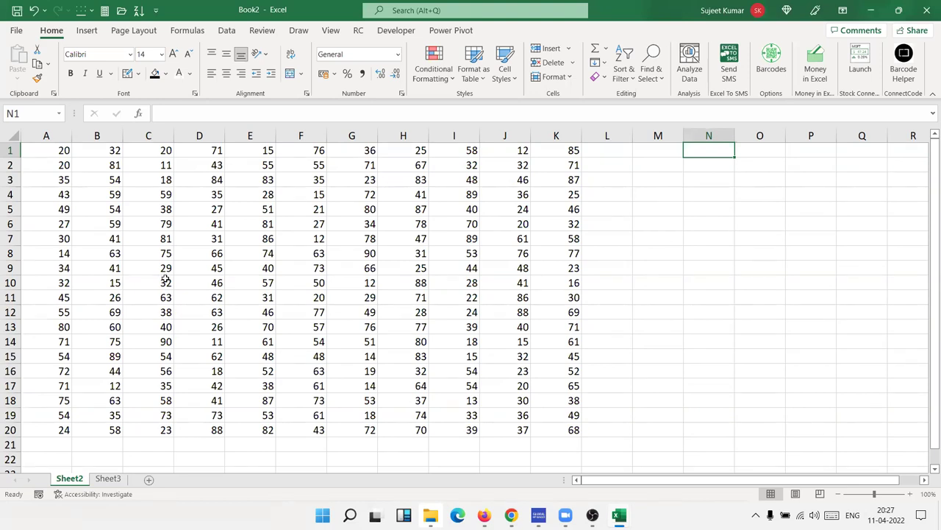
{"action": "left_click", "coordinate": [599, 432]}
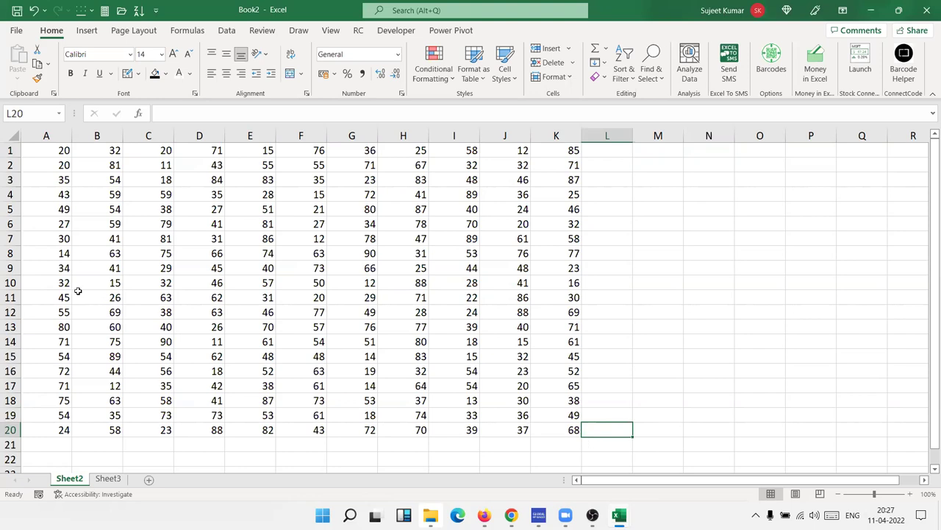
{"action": "left_click", "coordinate": [40, 152]}
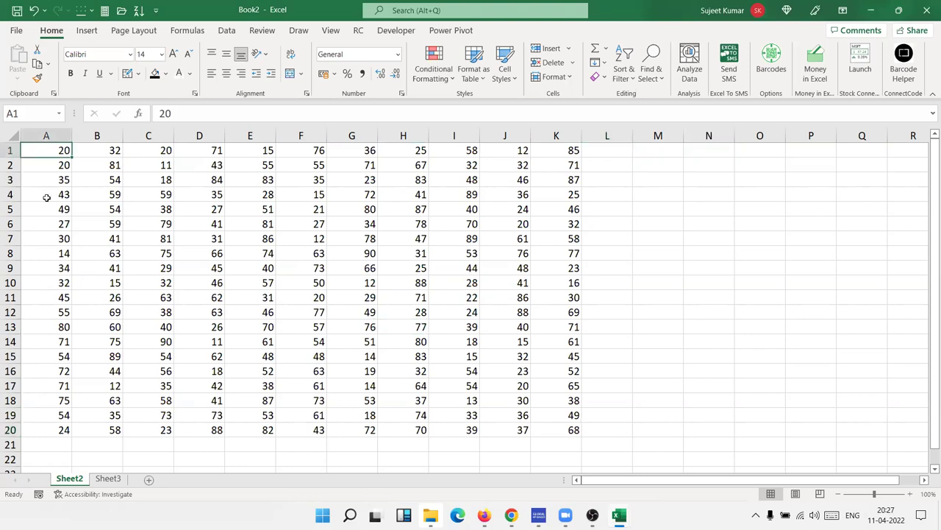
{"action": "key", "text": "ctrl+End"}
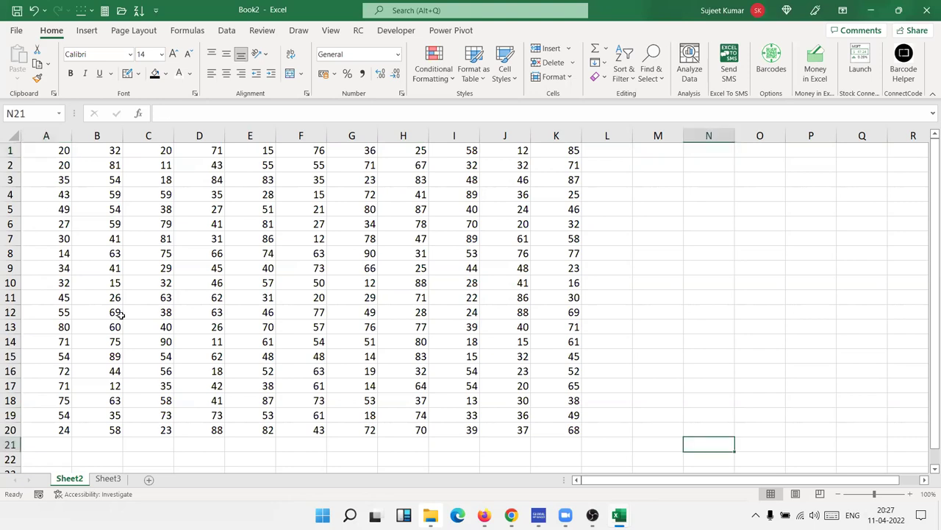
{"action": "mouse_move", "coordinate": [431, 515]}
{"action": "left_click", "coordinate": [553, 430]}
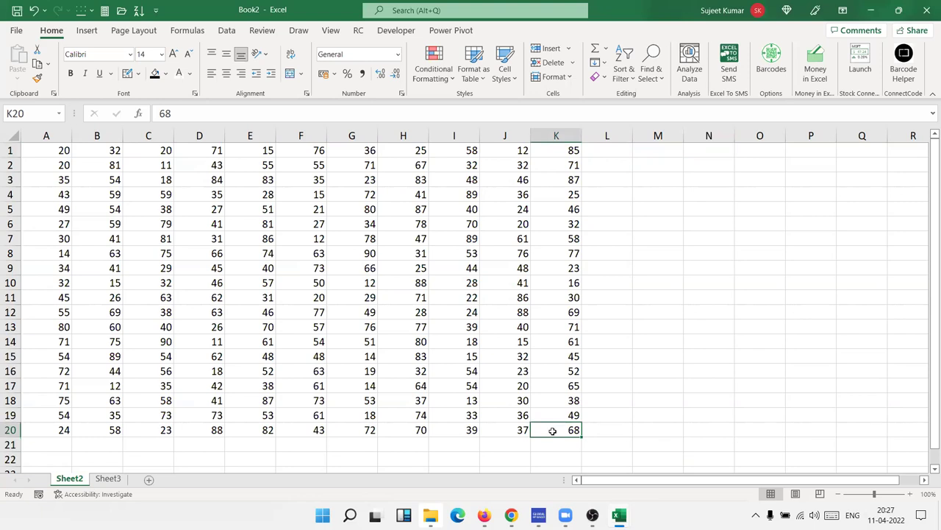
{"action": "key", "text": "ctrl+Home"}
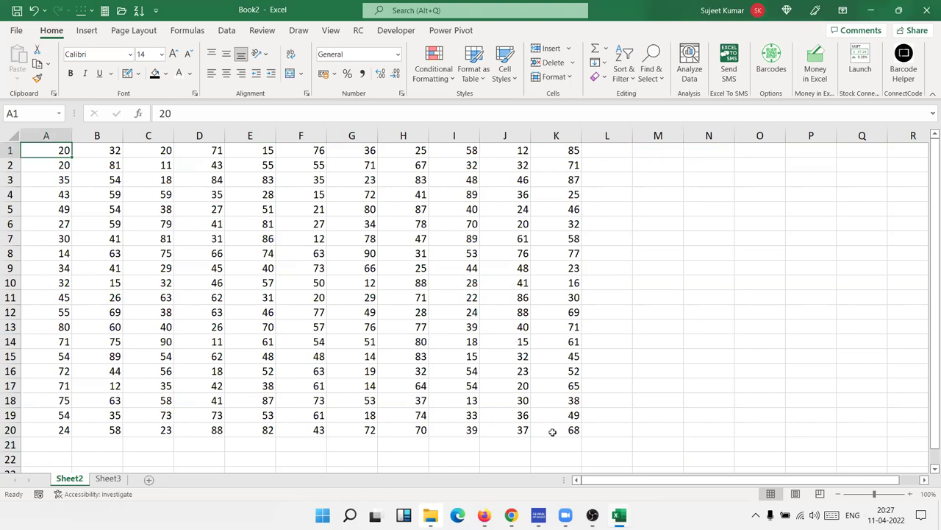
Select A1:K20 by working back from K20 with Ctrl+Shift+Home.
{"action": "key", "text": "ctrl+shift+End"}
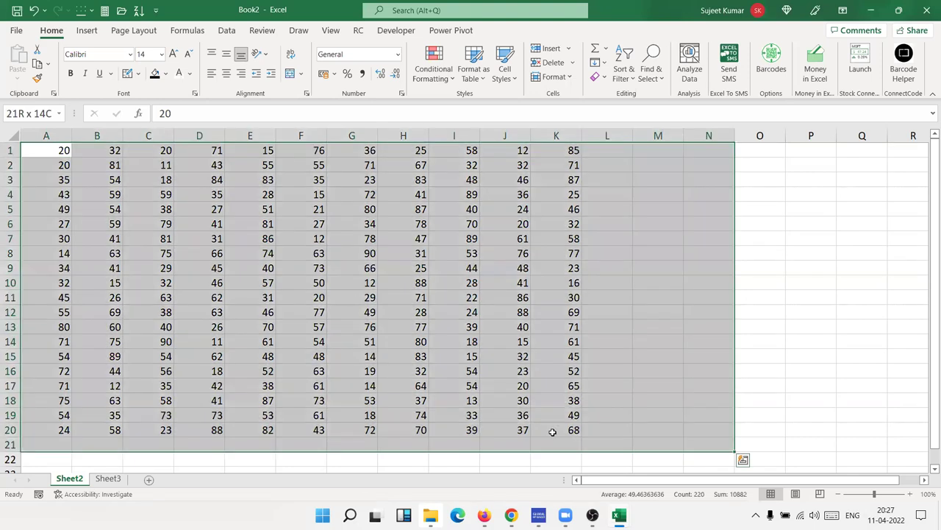
{"action": "left_click", "coordinate": [559, 436]}
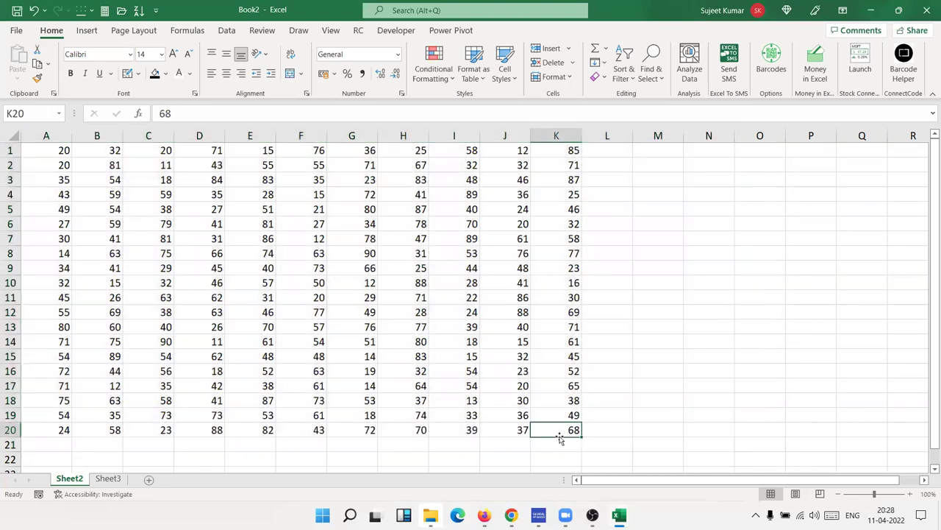
{"action": "key", "text": "ctrl+shift+Home"}
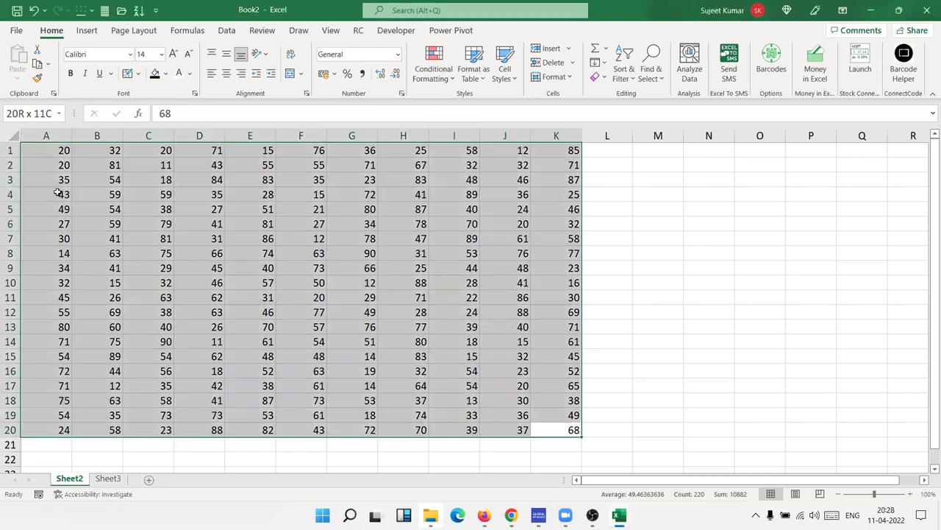
Start a scattered selection at A4, adding C7, D11, C12:D12, E14, H13, I11, H9, F5:G5 and H6.
{"action": "left_click", "coordinate": [58, 193]}
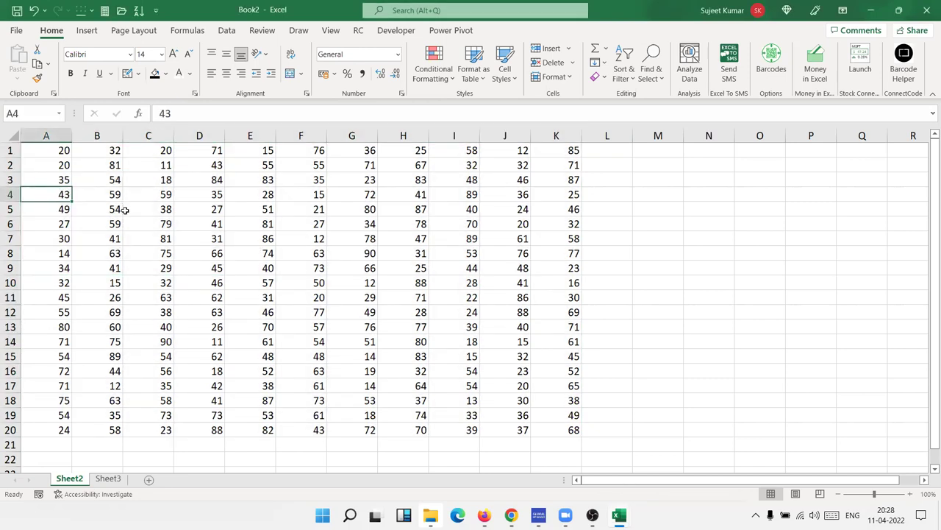
{"action": "left_click", "coordinate": [141, 237], "text": "ctrl"}
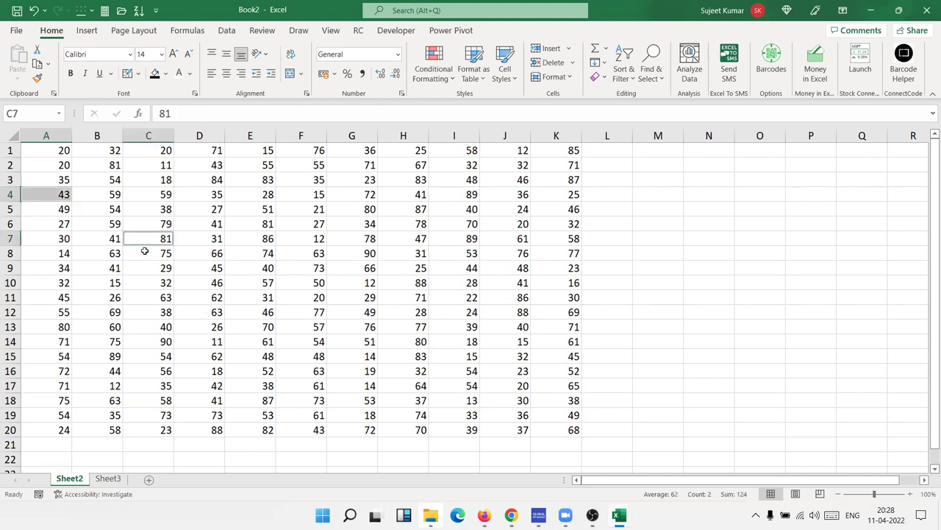
{"action": "left_click", "coordinate": [213, 297], "text": "ctrl"}
{"action": "left_click_drag", "start_coordinate": [166, 312], "coordinate": [213, 311], "text": "ctrl"}
{"action": "left_click", "coordinate": [259, 341], "text": "ctrl"}
{"action": "left_click", "coordinate": [412, 327], "text": "ctrl"}
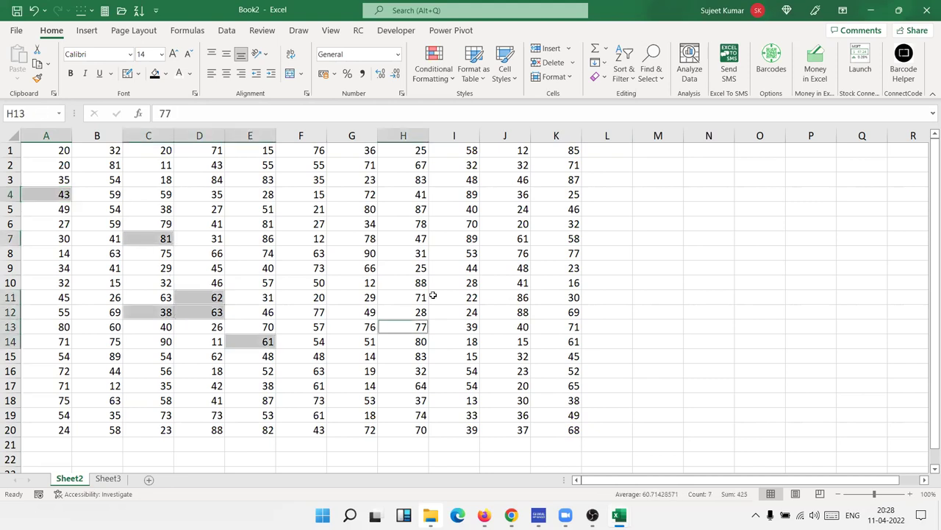
{"action": "left_click", "coordinate": [463, 297], "text": "ctrl"}
{"action": "left_click", "coordinate": [408, 268], "text": "ctrl"}
{"action": "left_click", "coordinate": [383, 223], "text": "ctrl"}
{"action": "left_click_drag", "start_coordinate": [357, 209], "coordinate": [315, 209], "text": "ctrl"}
{"action": "left_click", "coordinate": [315, 268], "text": "ctrl"}
Add F12, F9, I6, K6, K11, I16, H16, F17:G17, E5 and D3, apply black fill, then undo it.
{"action": "left_click", "coordinate": [315, 267], "text": "ctrl"}
{"action": "left_click", "coordinate": [309, 312], "text": "ctrl"}
{"action": "left_click", "coordinate": [303, 268], "text": "ctrl"}
{"action": "left_click", "coordinate": [475, 222], "text": "ctrl"}
{"action": "left_click", "coordinate": [551, 218], "text": "ctrl"}
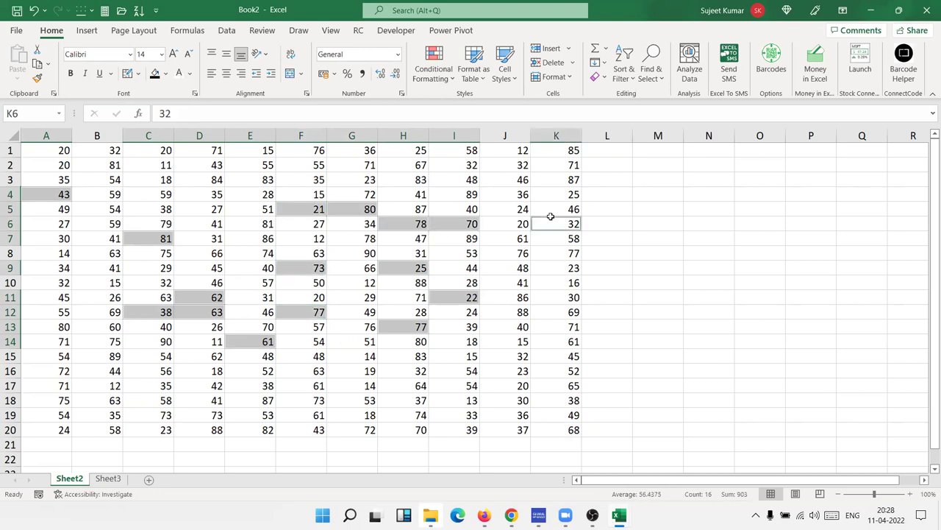
{"action": "left_click", "coordinate": [559, 301], "text": "ctrl"}
{"action": "left_click", "coordinate": [470, 368], "text": "ctrl"}
{"action": "left_click", "coordinate": [415, 372], "text": "ctrl"}
{"action": "left_click_drag", "start_coordinate": [343, 383], "coordinate": [283, 384], "text": "ctrl"}
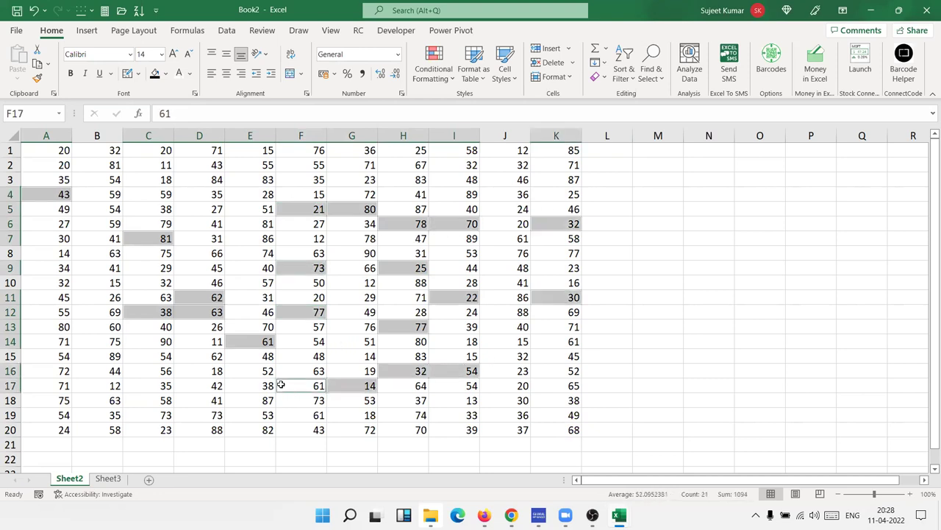
{"action": "left_click", "coordinate": [237, 205], "text": "ctrl"}
{"action": "left_click", "coordinate": [181, 181], "text": "ctrl"}
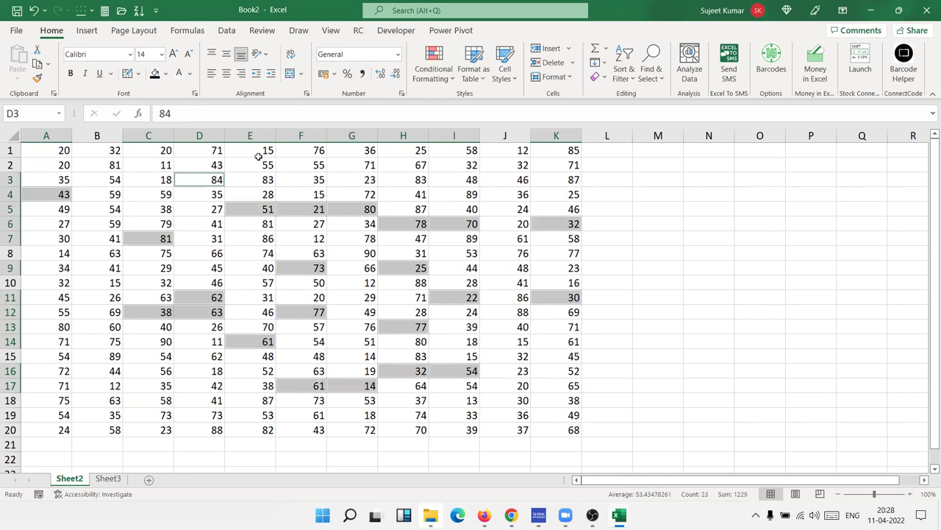
{"action": "left_click", "coordinate": [153, 74]}
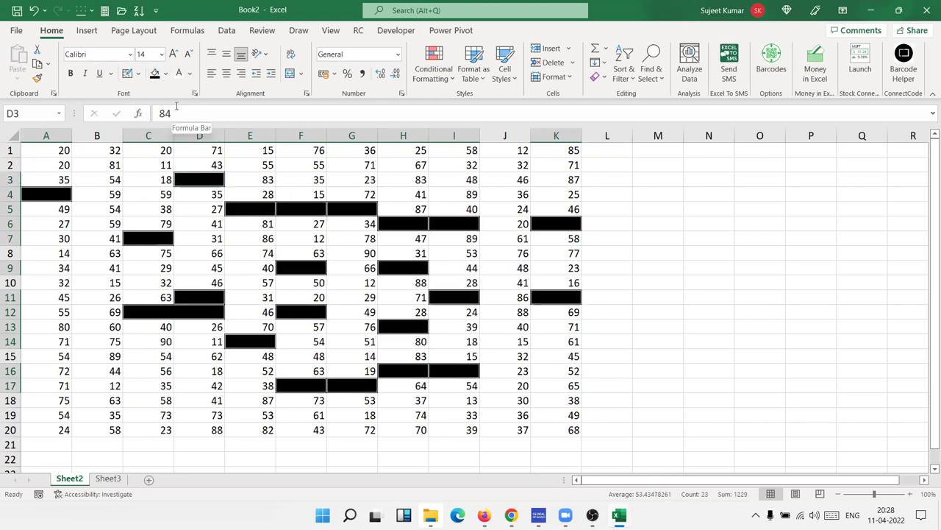
{"action": "key", "text": "ctrl+z"}
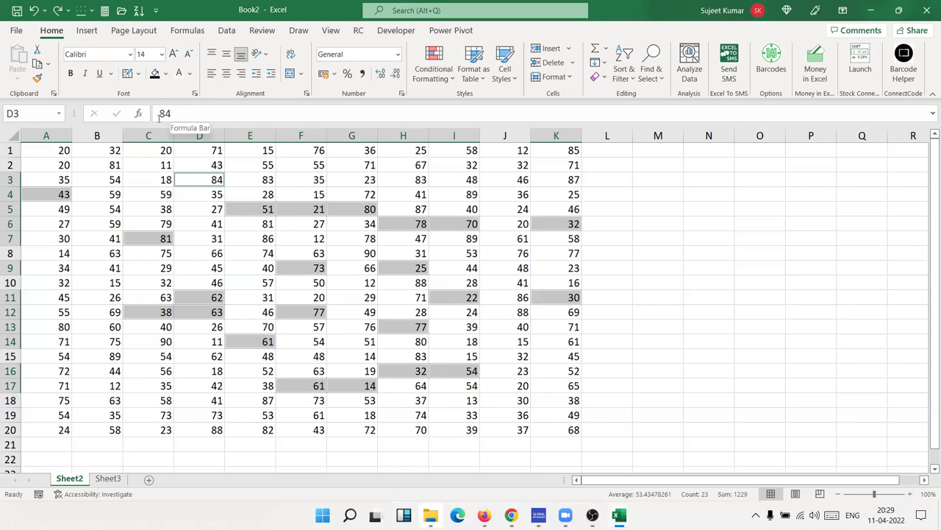
Copy the non-adjacent row-1 cells A1, C1, E1, F1 and I1 together.
{"action": "left_click", "coordinate": [64, 150]}
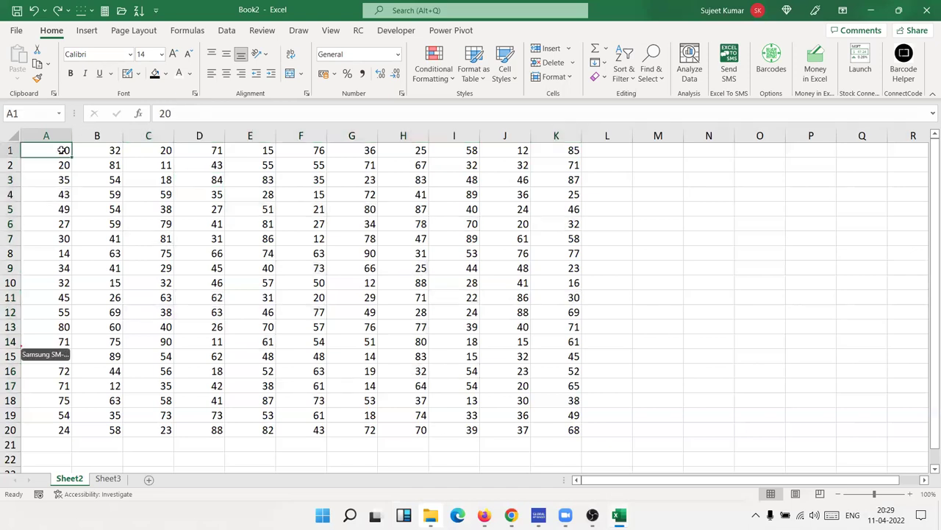
{"action": "left_click", "coordinate": [162, 150], "text": "ctrl"}
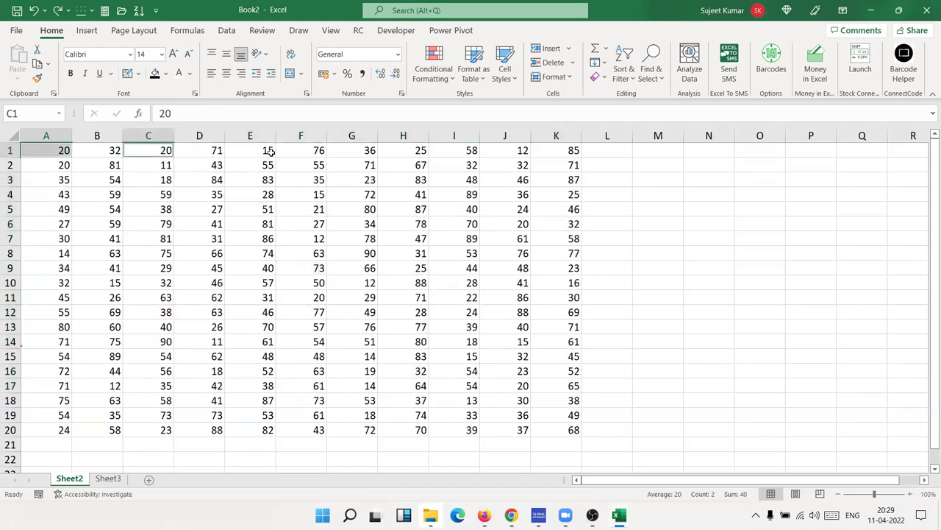
{"action": "left_click", "coordinate": [268, 151], "text": "ctrl"}
{"action": "left_click", "coordinate": [322, 150], "text": "ctrl"}
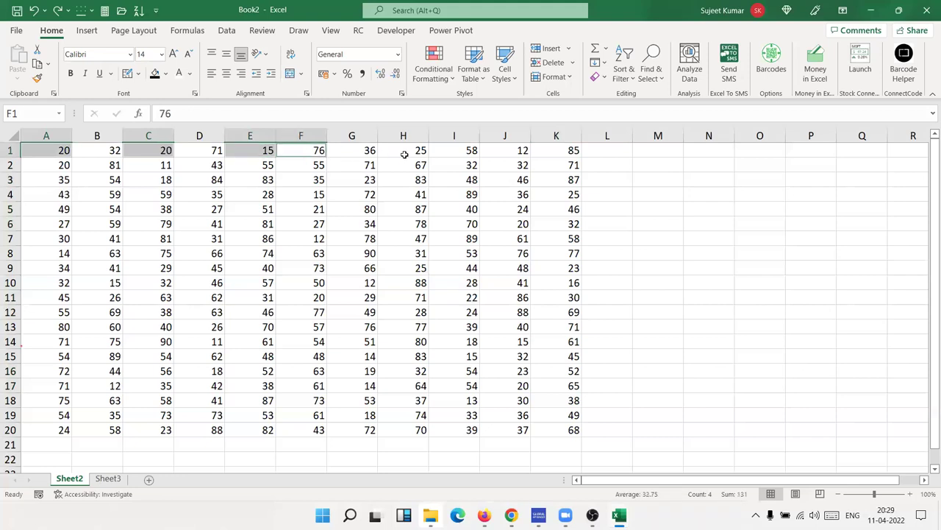
{"action": "left_click", "coordinate": [472, 152], "text": "ctrl"}
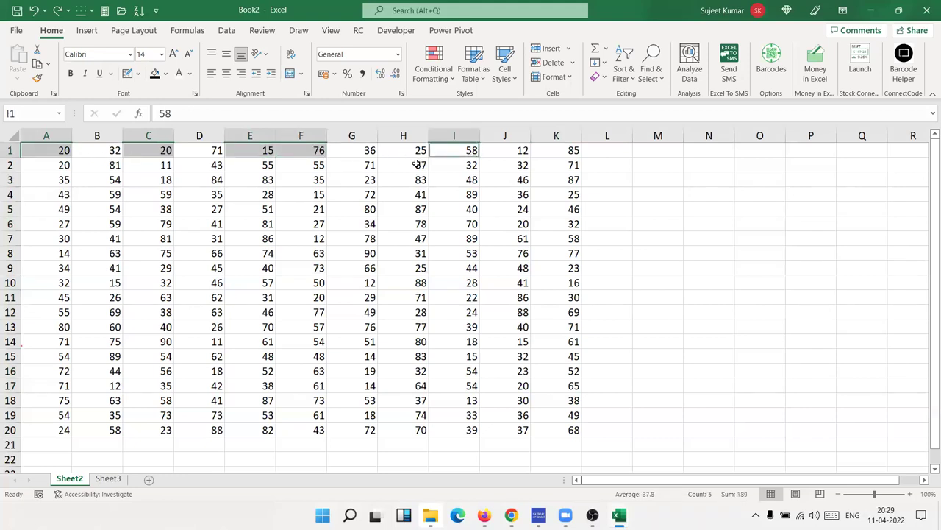
{"action": "key", "text": "ctrl+c"}
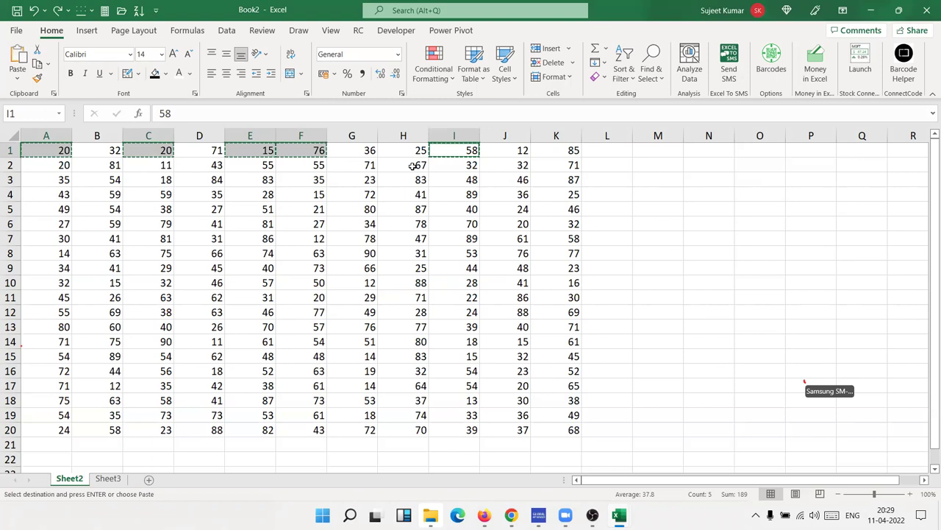
Cancel the pending copy and select A1:A3.
{"action": "left_click", "coordinate": [374, 209]}
{"action": "key", "text": "Escape"}
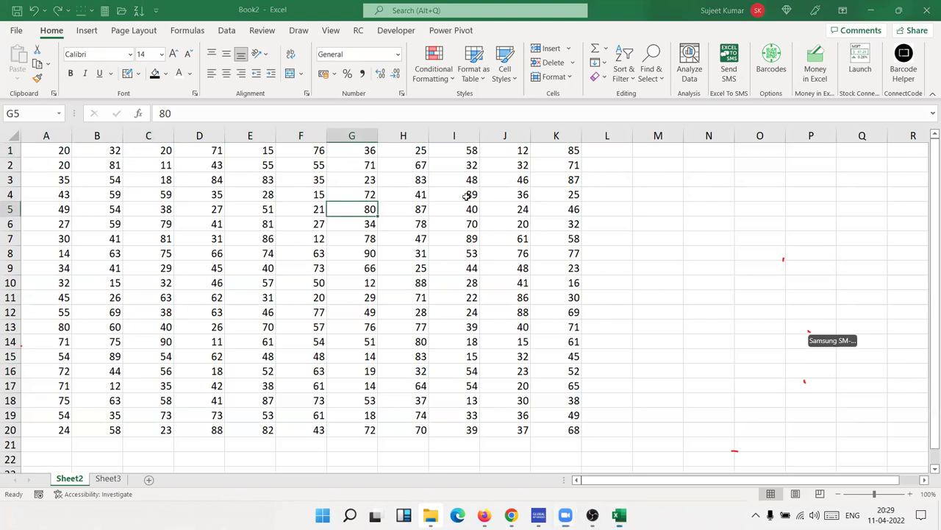
{"action": "left_click", "coordinate": [64, 150]}
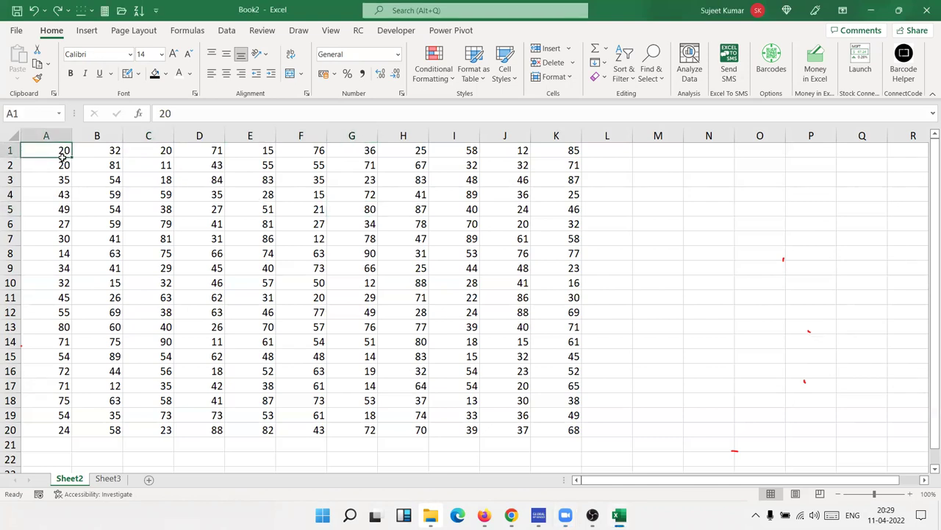
{"action": "left_click_drag", "start_coordinate": [64, 150], "coordinate": [65, 181]}
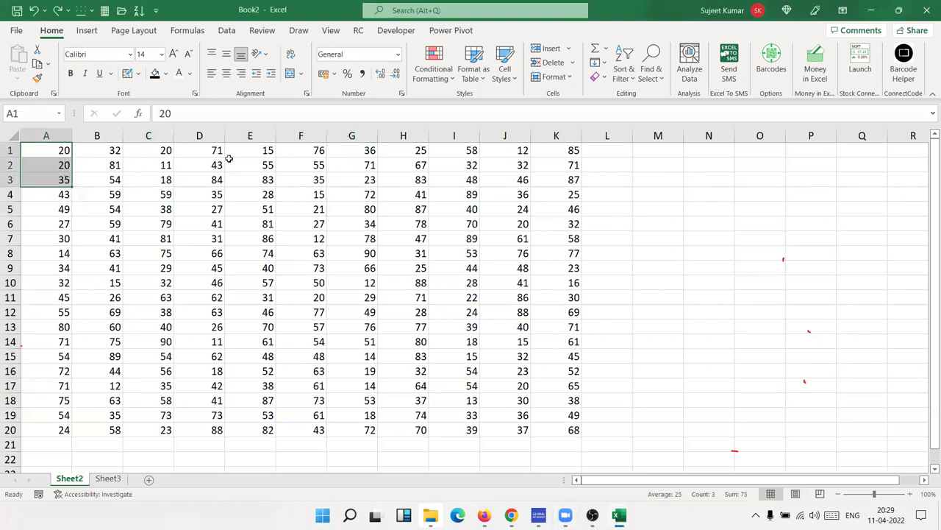
Copy A1:A3 and D1:D3 together, then cancel the copy.
{"action": "left_click_drag", "start_coordinate": [204, 150], "coordinate": [206, 181], "text": "ctrl"}
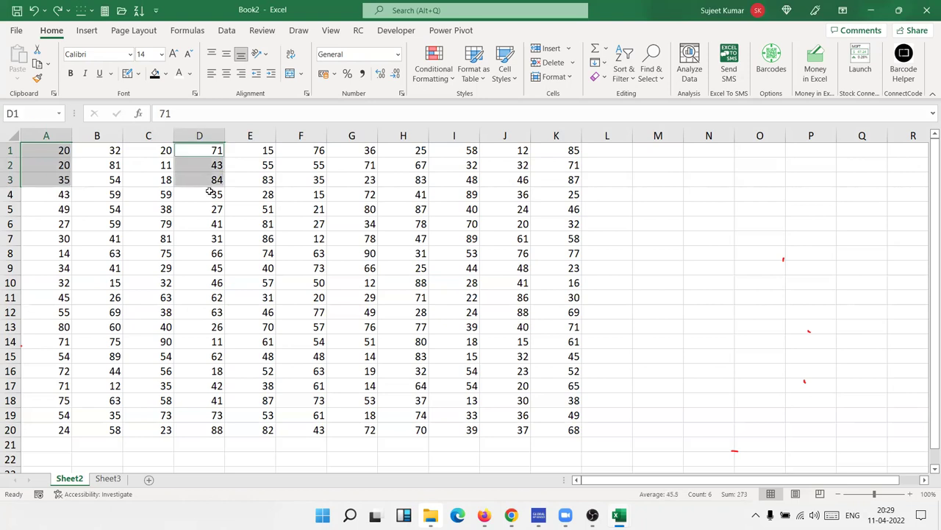
{"action": "key", "text": "ctrl+c"}
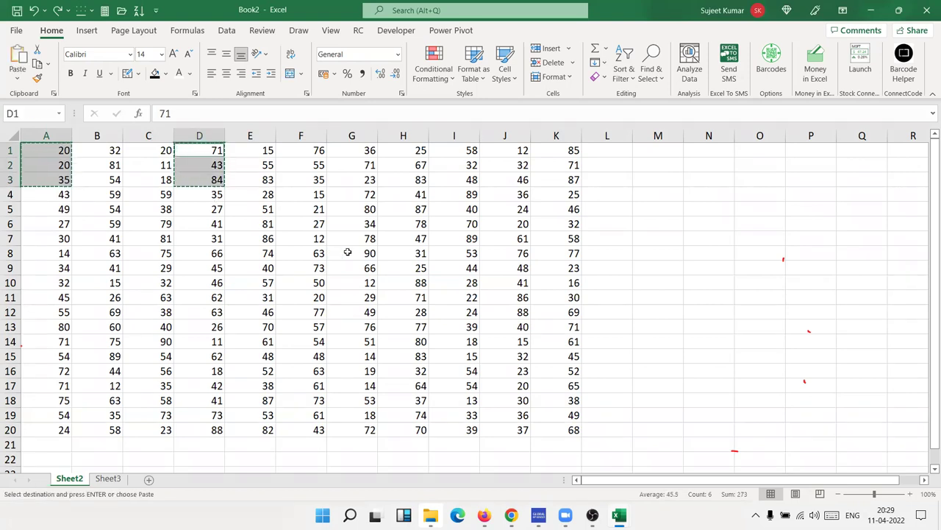
{"action": "key", "text": "Escape"}
{"action": "left_click", "coordinate": [348, 252]}
Copy A1:A3, E1:E3 and H1:H3 as one selection, then cancel the copy.
{"action": "left_click_drag", "start_coordinate": [65, 149], "coordinate": [63, 178]}
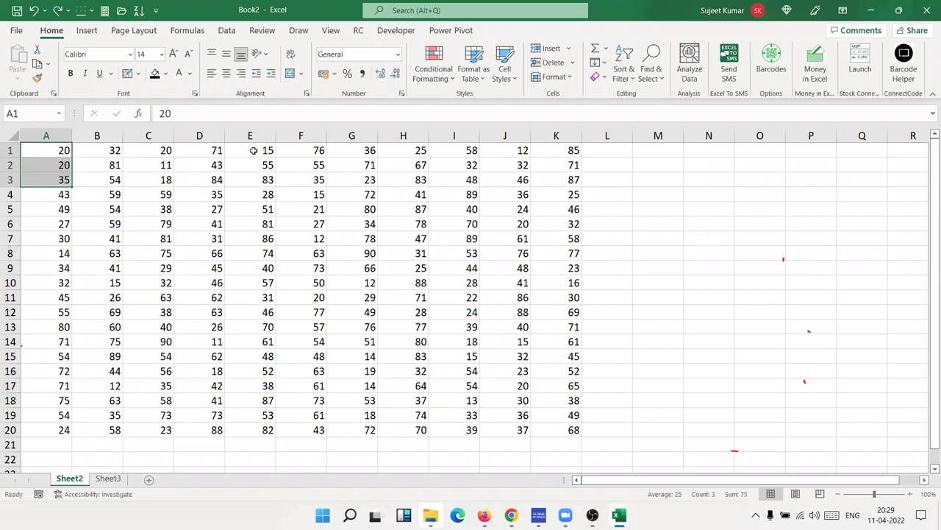
{"action": "left_click_drag", "start_coordinate": [251, 150], "coordinate": [258, 178], "text": "ctrl"}
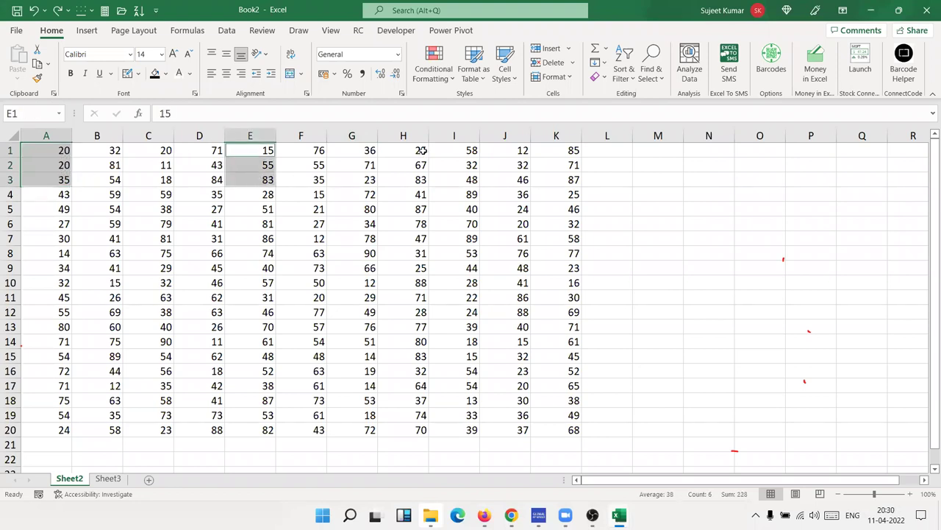
{"action": "left_click_drag", "start_coordinate": [423, 152], "coordinate": [418, 186], "text": "ctrl"}
{"action": "key", "text": "ctrl+c"}
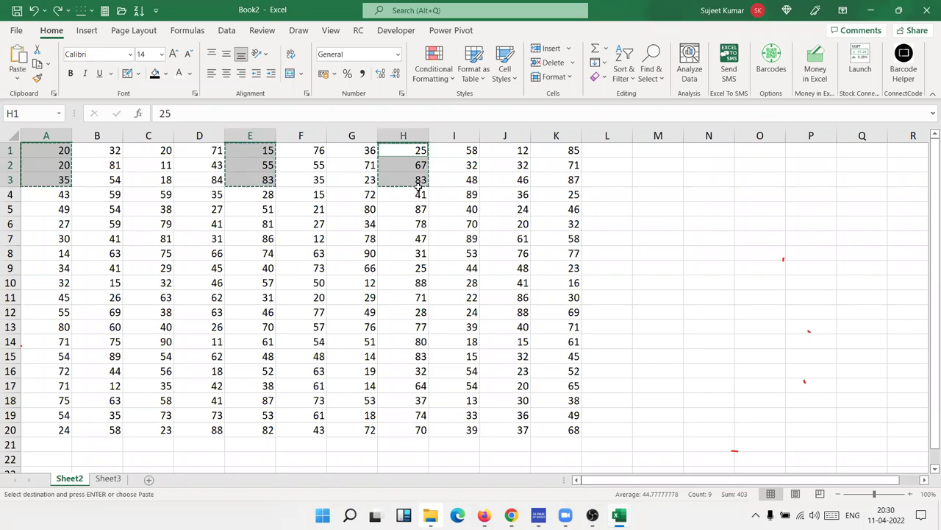
{"action": "key", "text": "Escape"}
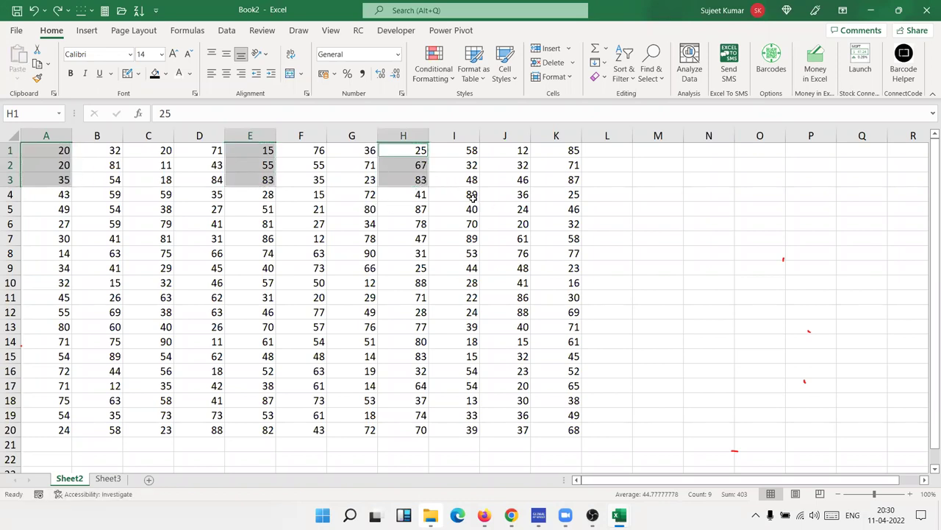
Add J5:J7 and try copying, dismissing the multiple-selections warning that refuses it.
{"action": "left_click_drag", "start_coordinate": [511, 215], "coordinate": [516, 238], "text": "ctrl"}
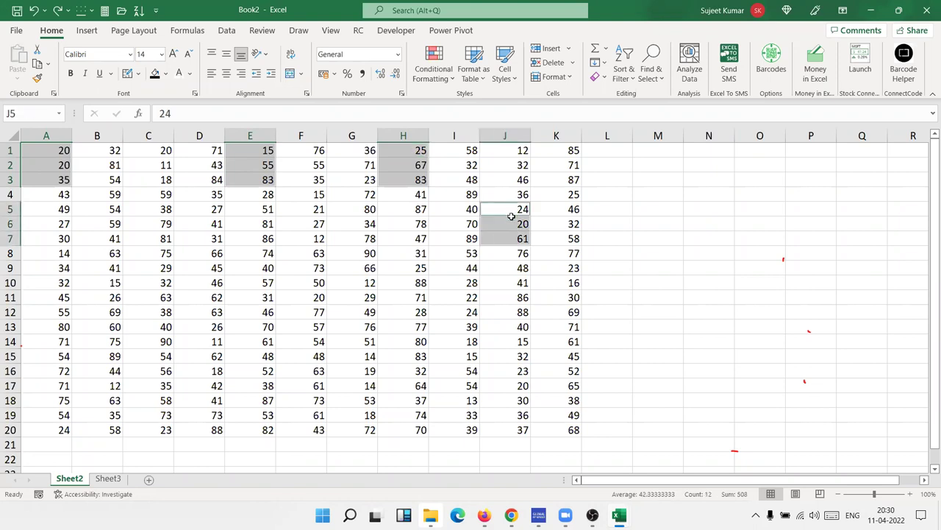
{"action": "key", "text": "ctrl+c"}
{"action": "key", "text": "Return"}
Copy the non-adjacent cells A2, D2 and F2 and paste them as a row starting at N3.
{"action": "left_click", "coordinate": [246, 207]}
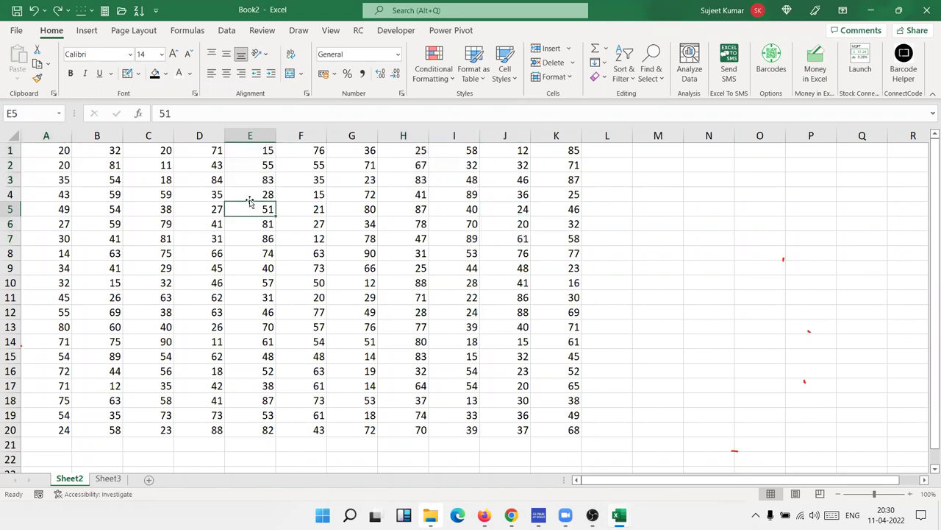
{"action": "left_click", "coordinate": [61, 165]}
{"action": "left_click", "coordinate": [184, 163], "text": "ctrl"}
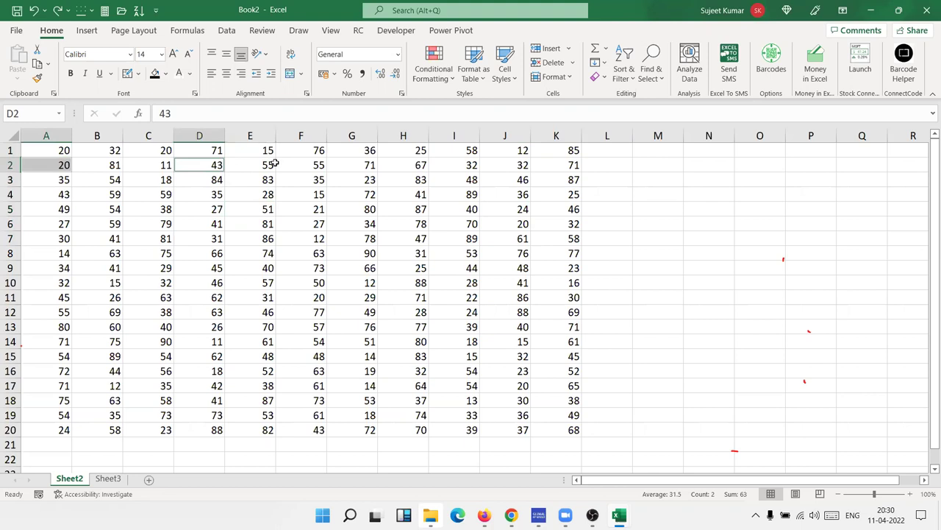
{"action": "left_click", "coordinate": [319, 164], "text": "ctrl"}
{"action": "key", "text": "ctrl+c"}
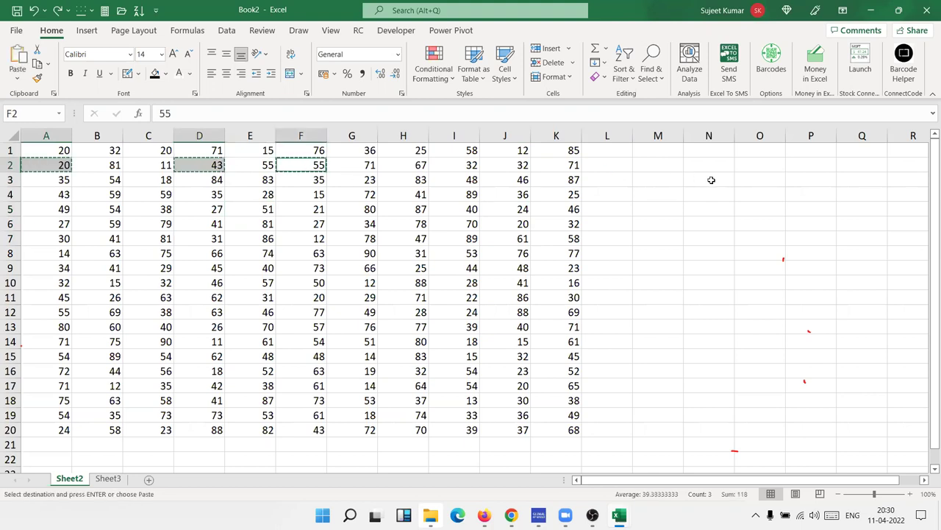
{"action": "left_click", "coordinate": [710, 180]}
{"action": "key", "text": "ctrl+v"}
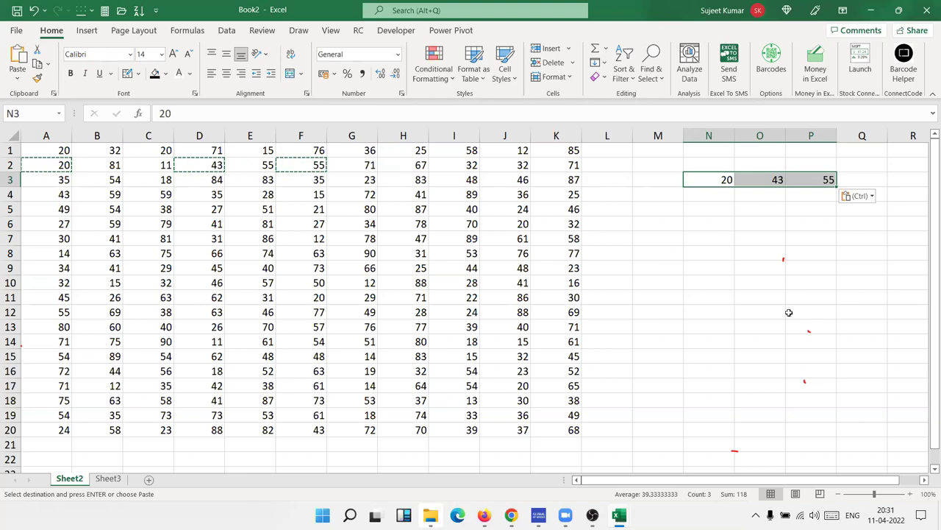
Paste 20, 43 and 55 transposed into N6:N8 with Paste Special.
{"action": "right_click", "coordinate": [719, 233]}
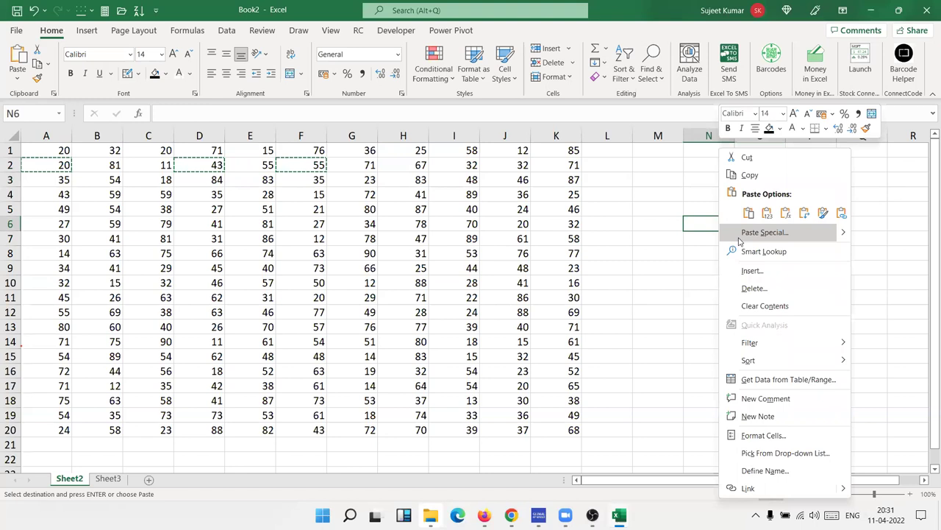
{"action": "left_click", "coordinate": [739, 235]}
{"action": "left_click", "coordinate": [749, 300]}
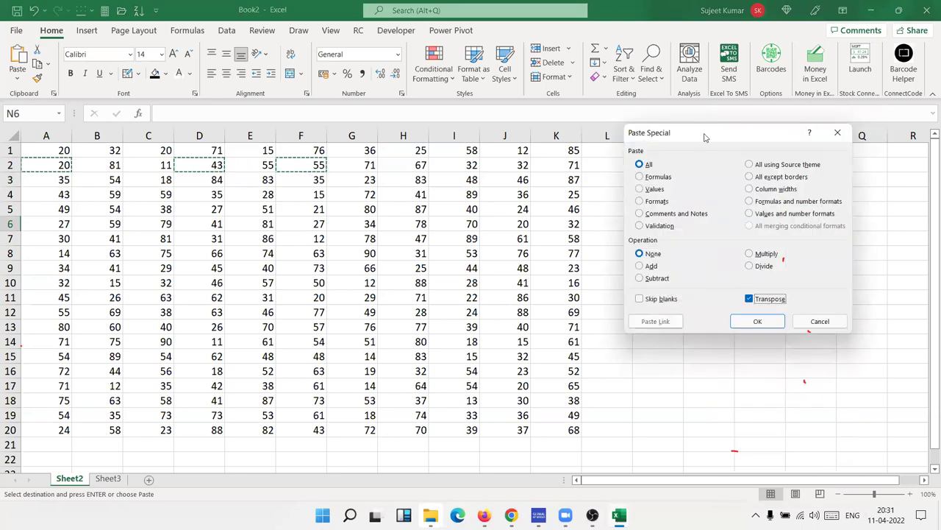
{"action": "left_click_drag", "start_coordinate": [665, 133], "coordinate": [464, 170]}
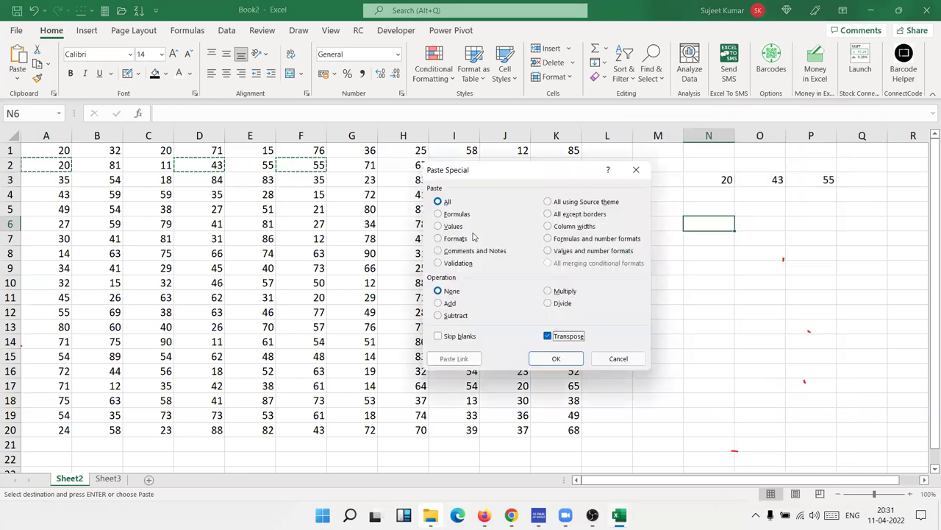
{"action": "left_click", "coordinate": [557, 359]}
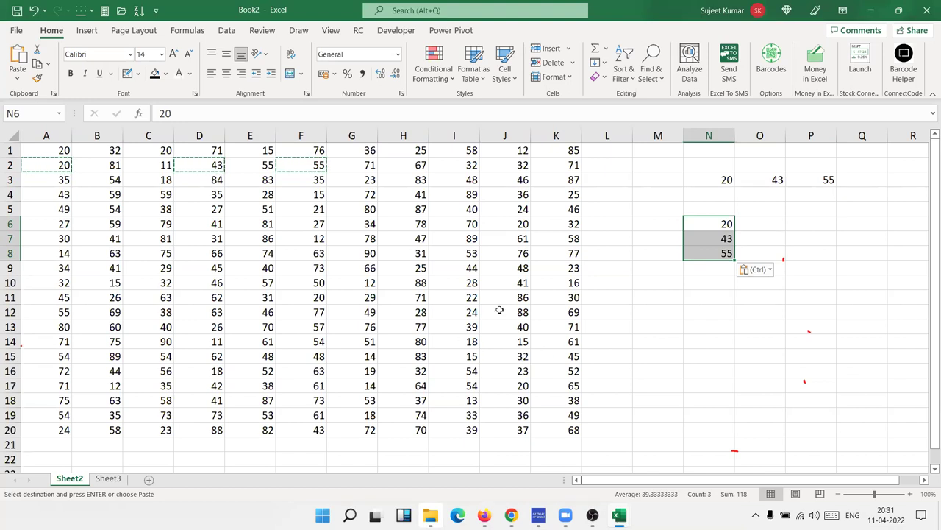
Clear the copy outline, select F10:F11, and create a new blank workbook.
{"action": "key", "text": "Escape"}
{"action": "left_click", "coordinate": [630, 252]}
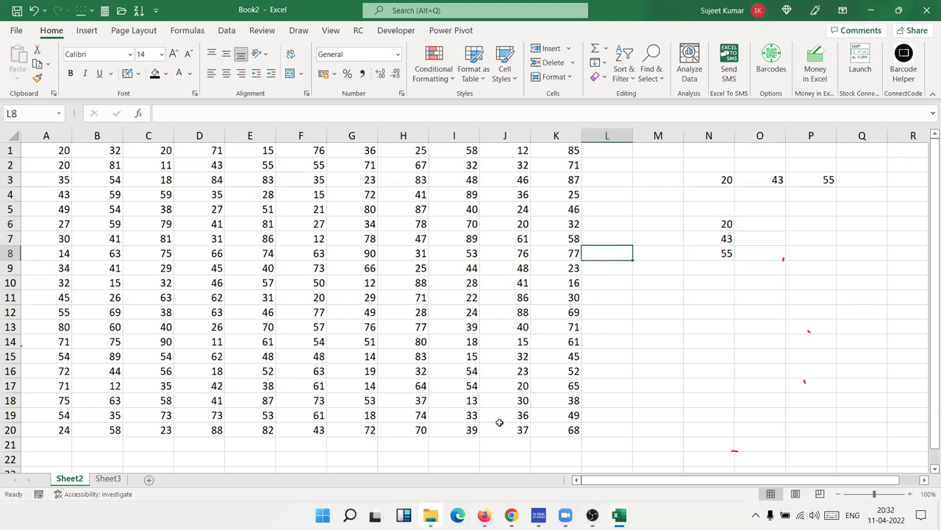
{"action": "left_click", "coordinate": [250, 405]}
{"action": "left_click_drag", "start_coordinate": [311, 293], "coordinate": [310, 287]}
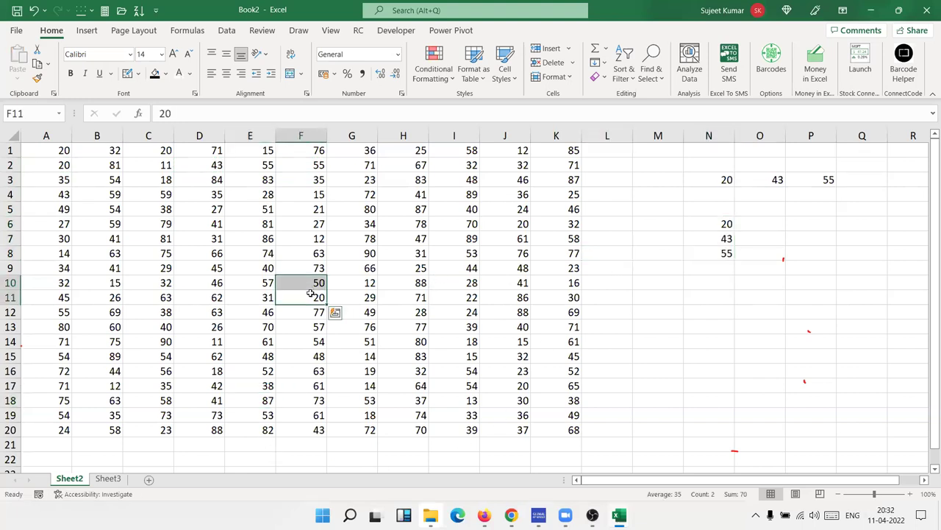
{"action": "key", "text": "ctrl+n"}
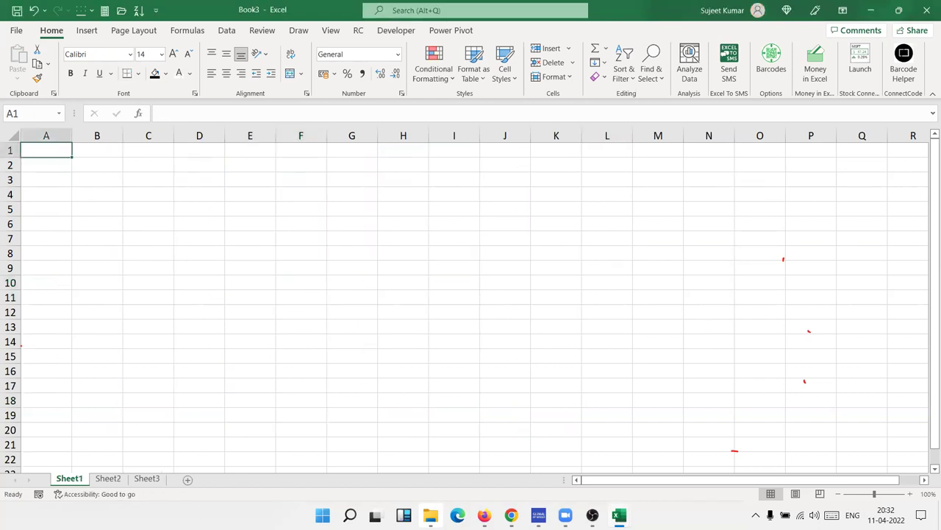
Add four new worksheets, Sheet4 through Sheet7.
{"action": "left_click", "coordinate": [188, 479]}
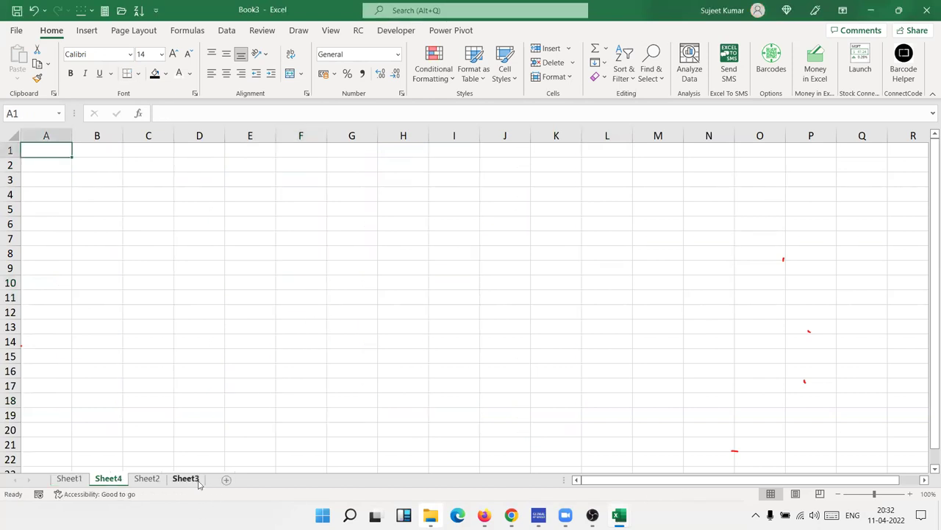
{"action": "left_click", "coordinate": [227, 479]}
{"action": "left_click", "coordinate": [267, 479]}
{"action": "left_click", "coordinate": [305, 479]}
Group Sheet5, Sheet7 and Sheet2 with Sheet1, then ungroup and return to Sheet1.
{"action": "left_click", "coordinate": [72, 481]}
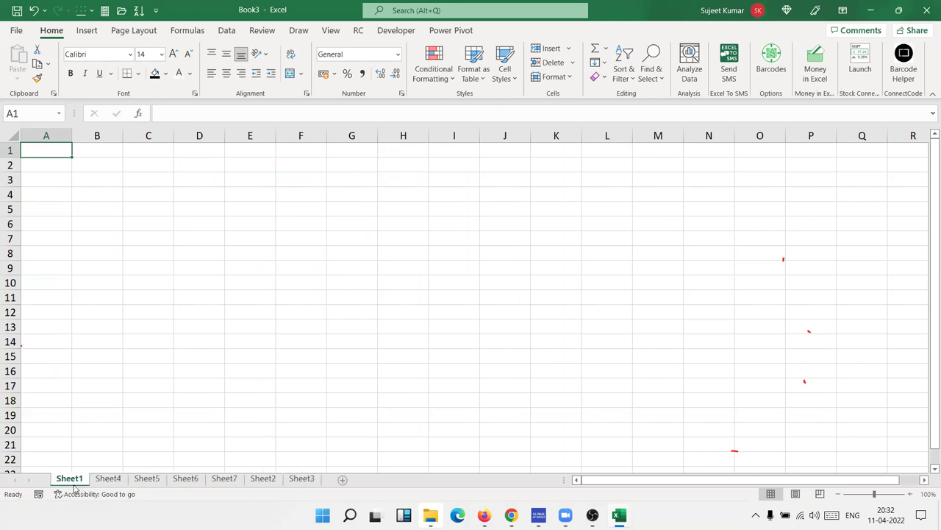
{"action": "left_click", "coordinate": [154, 483], "text": "ctrl"}
{"action": "left_click", "coordinate": [224, 480], "text": "ctrl"}
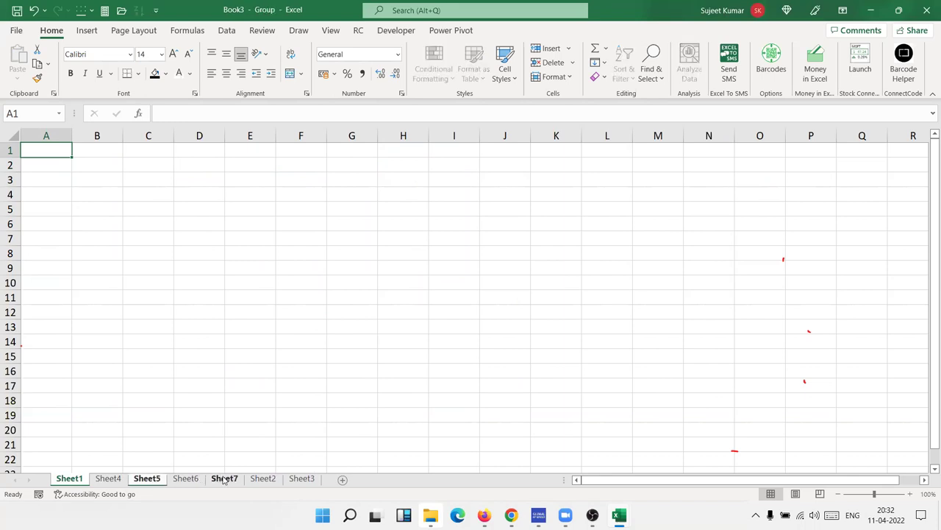
{"action": "left_click", "coordinate": [264, 480], "text": "ctrl"}
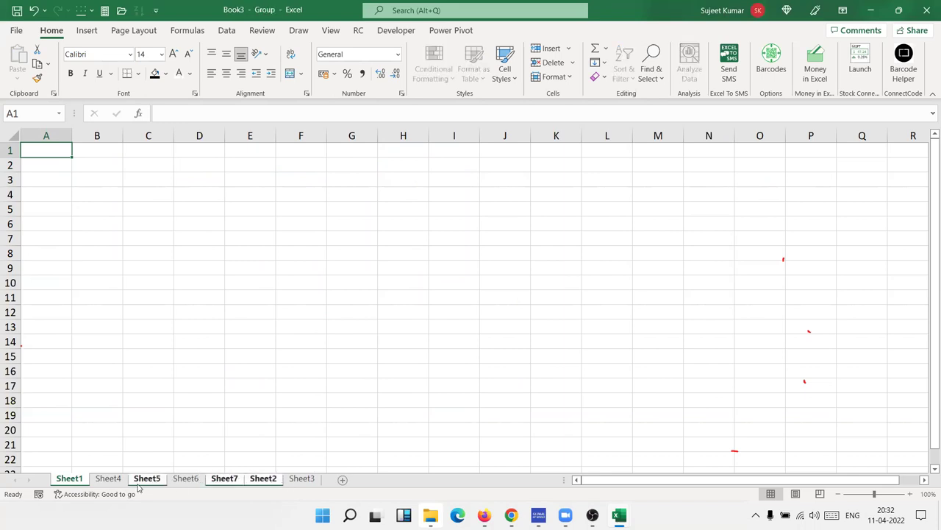
{"action": "left_click", "coordinate": [123, 483]}
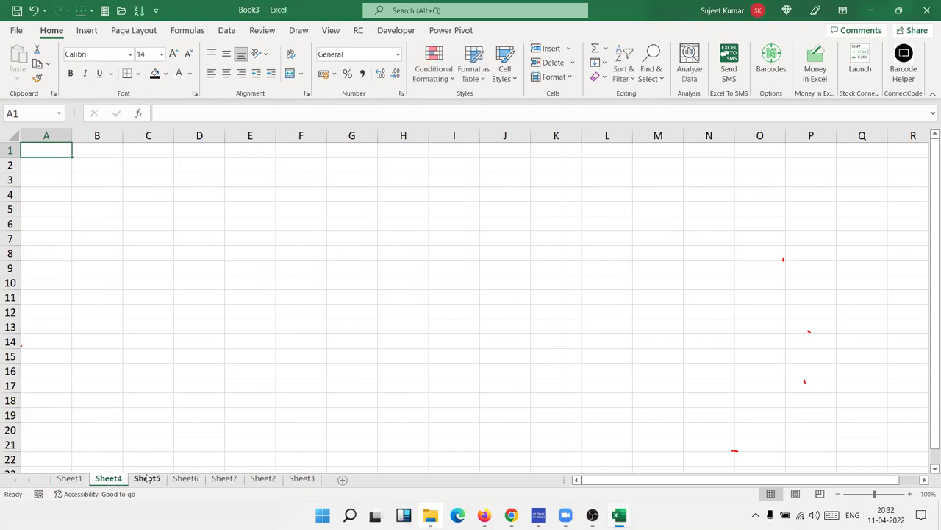
{"action": "left_click", "coordinate": [69, 479]}
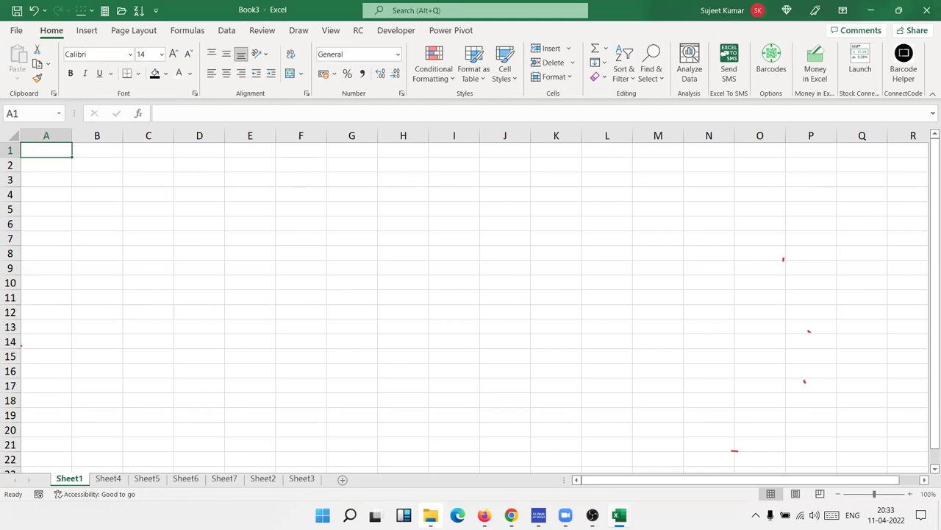
Group all sheets and enter Date in A1 and today's date 11-04-2022 in B1.
{"action": "left_click", "coordinate": [303, 481], "text": "shift"}
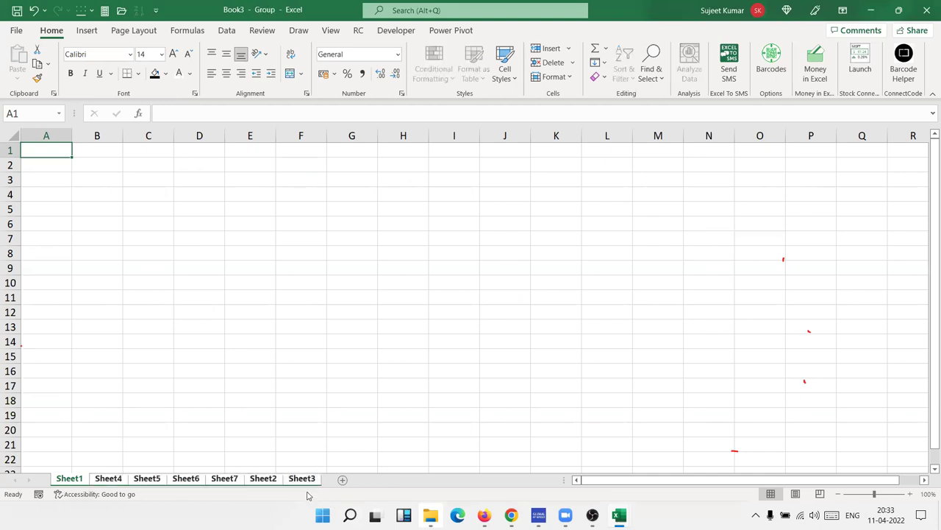
{"action": "type", "text": "Date"}
{"action": "key", "text": "Tab"}
{"action": "key", "text": "ctrl+semicolon"}
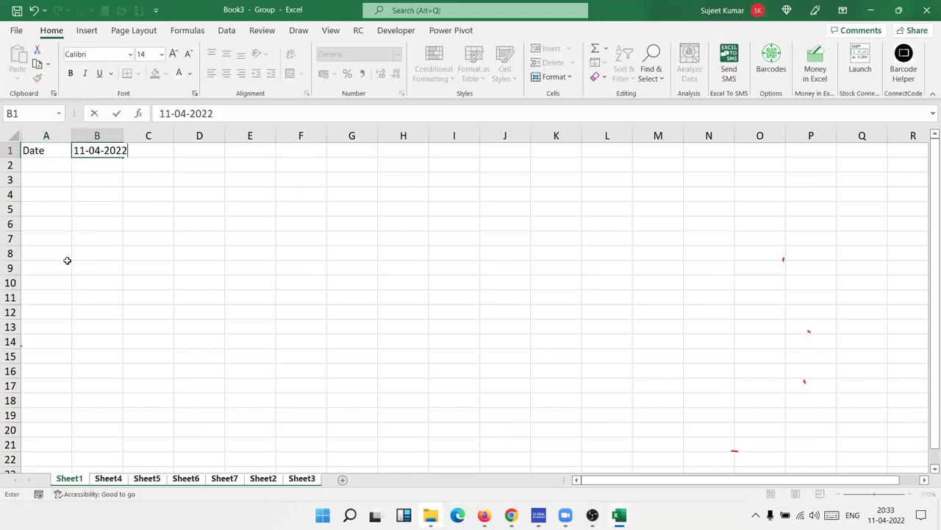
{"action": "key", "text": "Return"}
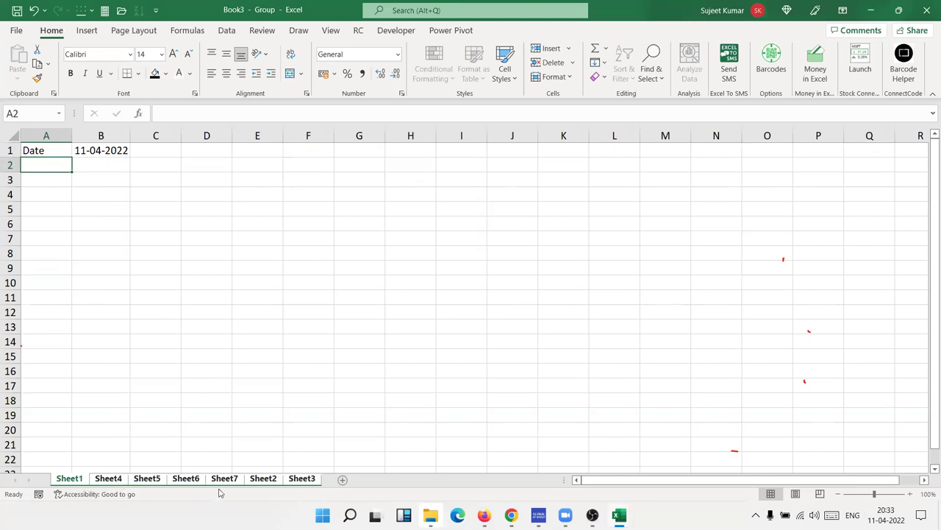
Check each sheet for the Date row, then regroup all sheets from Sheet1.
{"action": "left_click", "coordinate": [222, 480]}
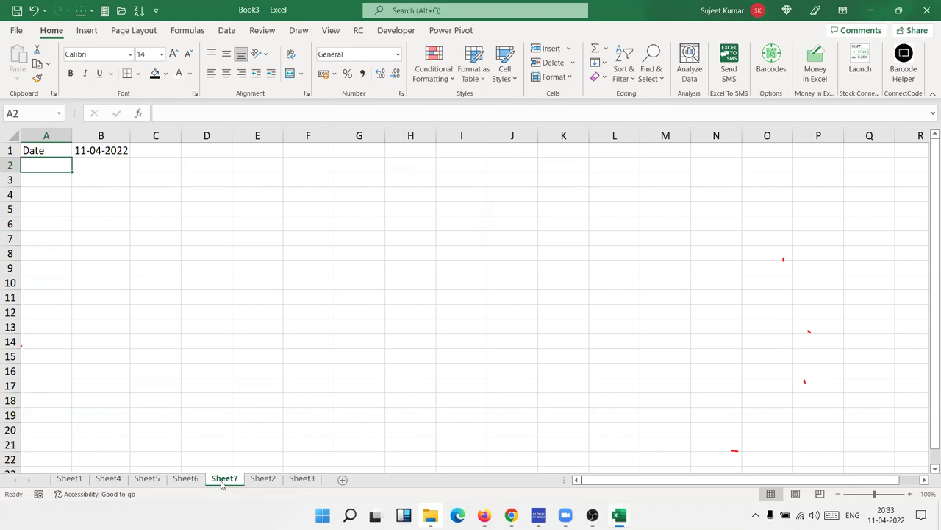
{"action": "left_click", "coordinate": [263, 479]}
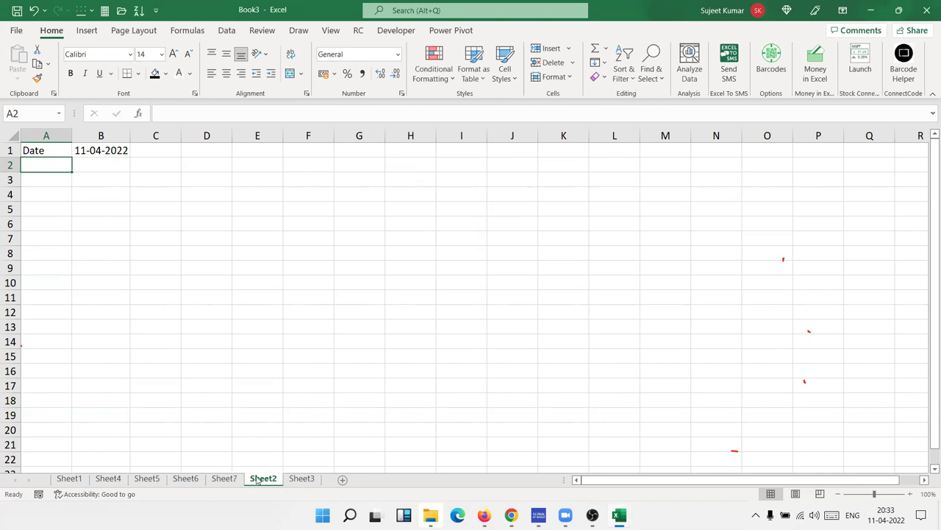
{"action": "left_click", "coordinate": [180, 480]}
{"action": "left_click", "coordinate": [140, 480]}
{"action": "left_click", "coordinate": [110, 480]}
{"action": "left_click", "coordinate": [141, 479]}
{"action": "key", "text": "ctrl+Page_Down"}
{"action": "key", "text": "ctrl+Page_Down"}
{"action": "key", "text": "ctrl+Page_Down"}
{"action": "left_click", "coordinate": [81, 479]}
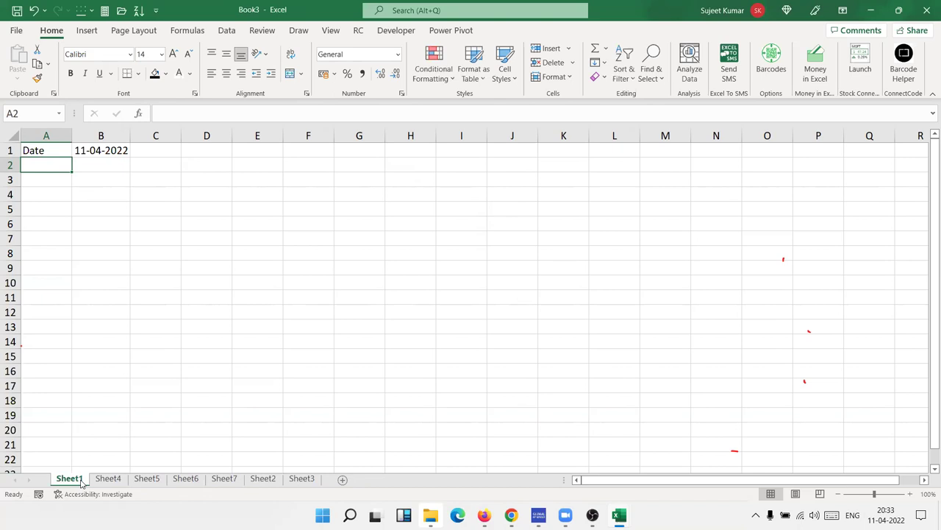
{"action": "left_click", "coordinate": [305, 479], "text": "shift"}
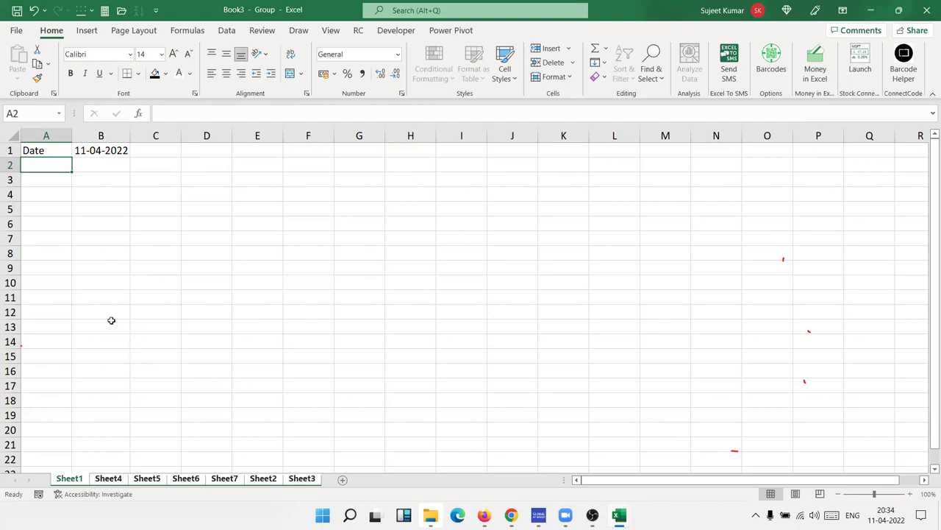
Fill A1:B1 on the grouped sheets with yellow.
{"action": "left_click_drag", "start_coordinate": [51, 152], "coordinate": [103, 150]}
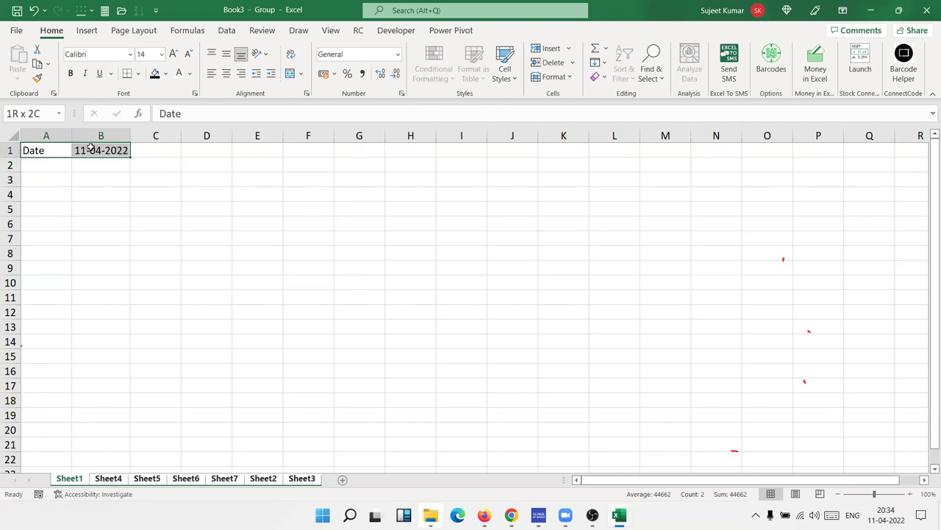
{"action": "left_click", "coordinate": [167, 75]}
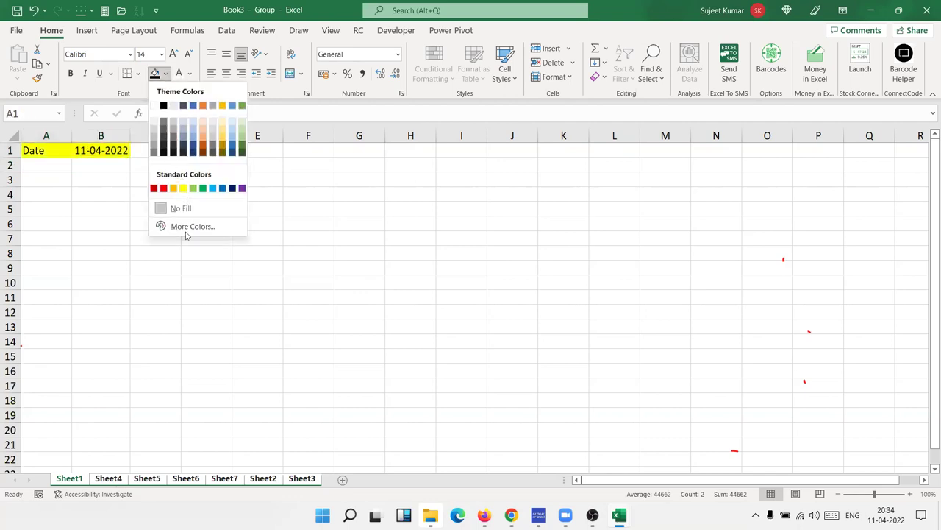
{"action": "left_click", "coordinate": [184, 188]}
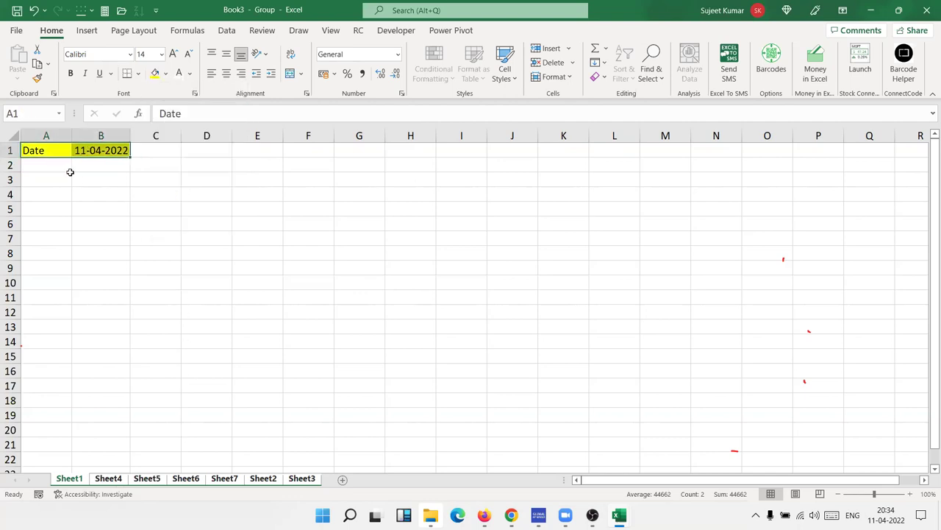
Ungroup and check Sheet4 through Sheet3 for the yellow fill, ending on Sheet1.
{"action": "left_click", "coordinate": [100, 469]}
{"action": "left_click", "coordinate": [108, 479]}
{"action": "left_click", "coordinate": [147, 479]}
{"action": "left_click", "coordinate": [185, 479]}
{"action": "left_click", "coordinate": [224, 479]}
{"action": "left_click", "coordinate": [263, 478]}
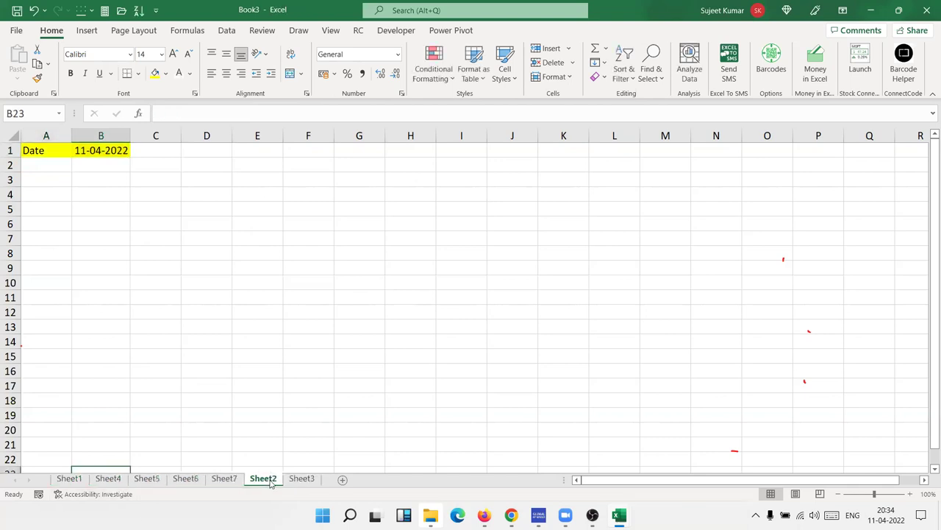
{"action": "left_click", "coordinate": [299, 481]}
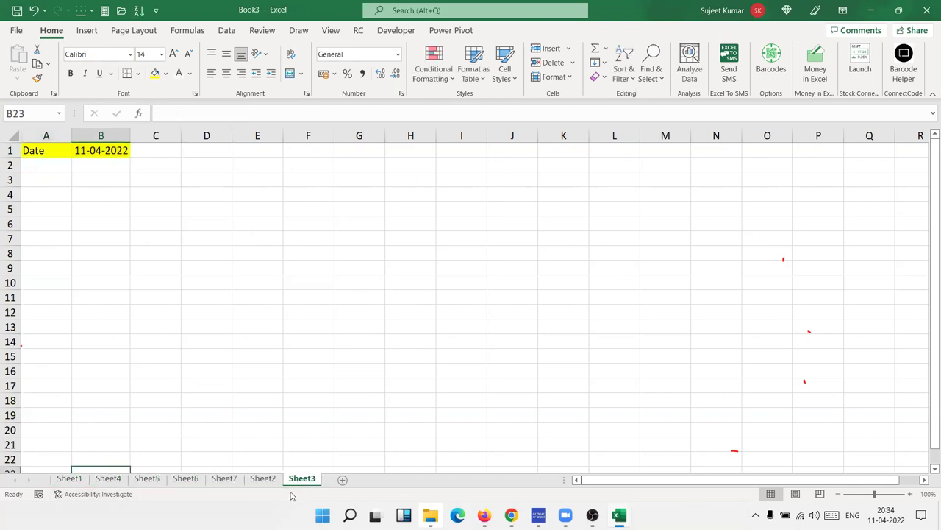
{"action": "left_click", "coordinate": [73, 482]}
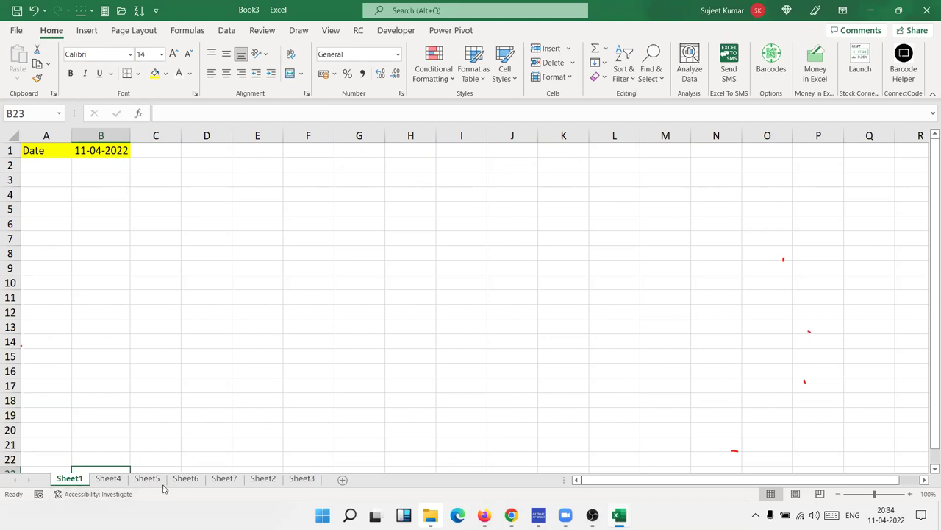
Group Sheet5, Sheet7 and Sheet3 with Sheet1, leaving Sheet2 out.
{"action": "left_click", "coordinate": [147, 479], "text": "ctrl"}
{"action": "left_click", "coordinate": [224, 478], "text": "ctrl"}
{"action": "left_click", "coordinate": [263, 478], "text": "ctrl"}
{"action": "left_click", "coordinate": [300, 479], "text": "ctrl"}
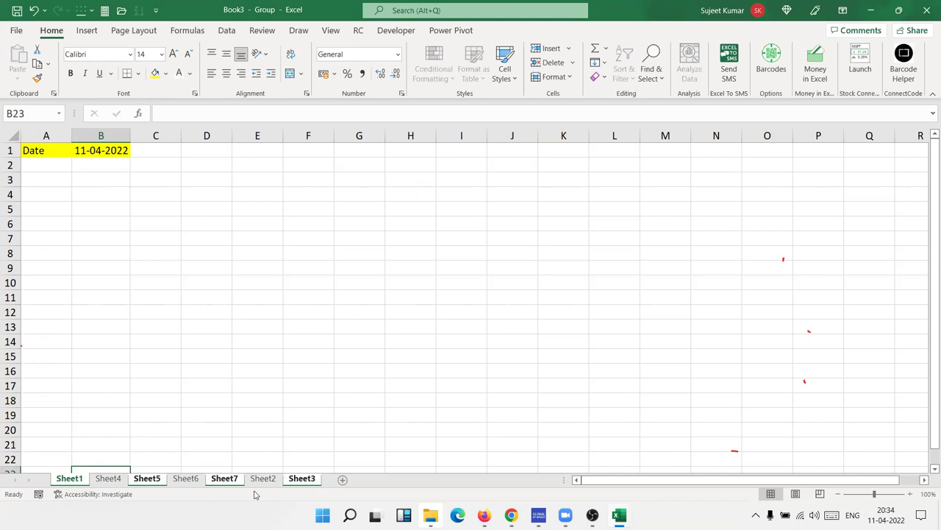
Enter Time in A3 and the current time 20:34 in B3, then select A3:B3.
{"action": "left_click", "coordinate": [59, 183]}
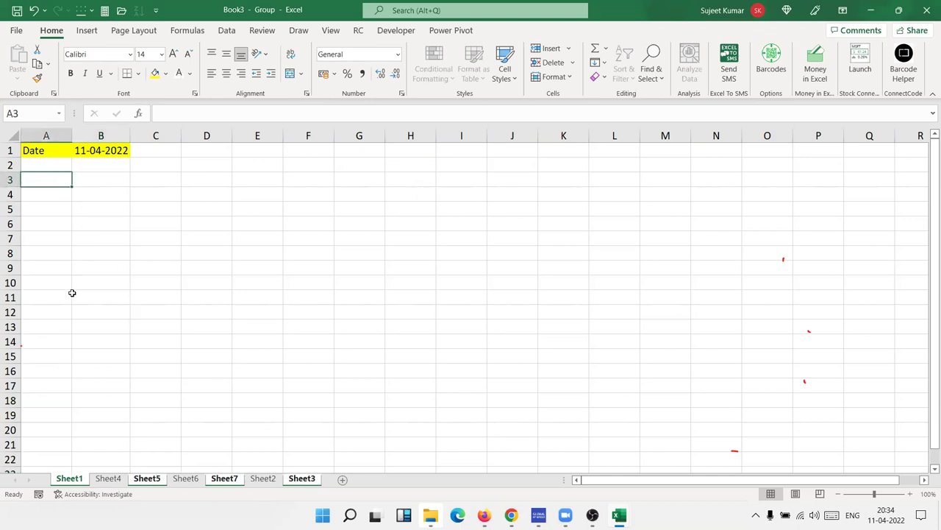
{"action": "type", "text": "Time"}
{"action": "key", "text": "Tab"}
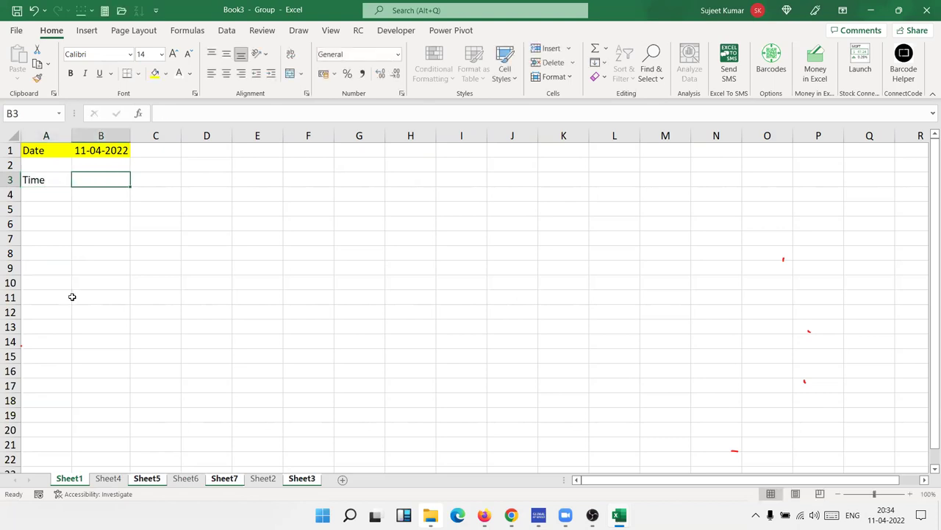
{"action": "key", "text": "ctrl+shift+semicolon"}
{"action": "key", "text": "Return"}
{"action": "key", "text": "Up"}
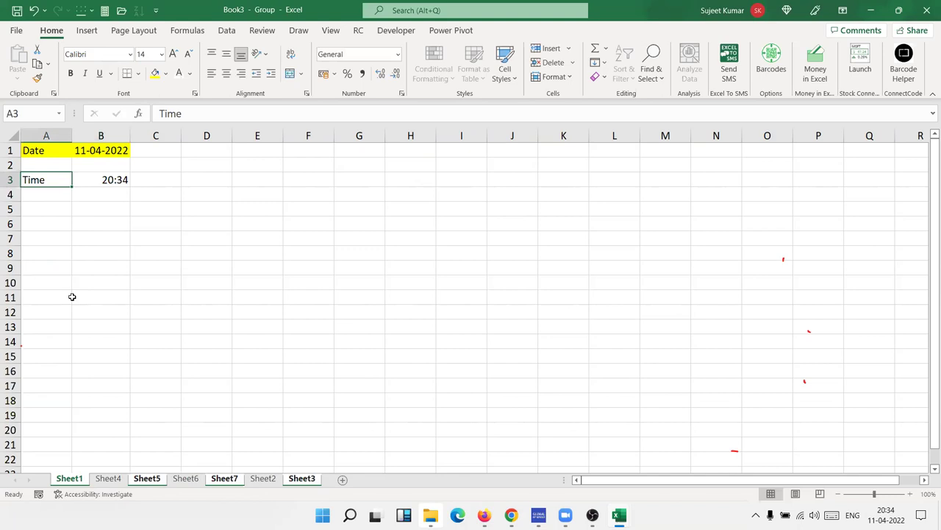
{"action": "key", "text": "shift+Right"}
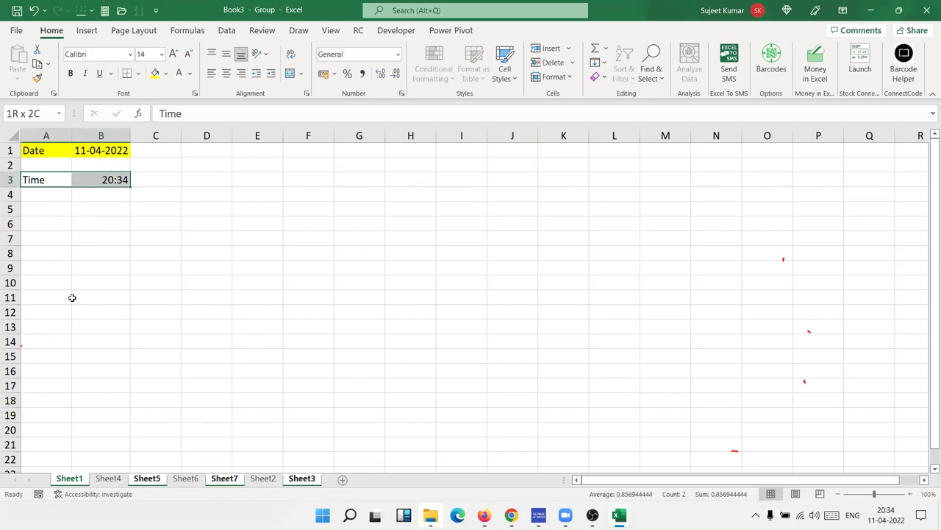